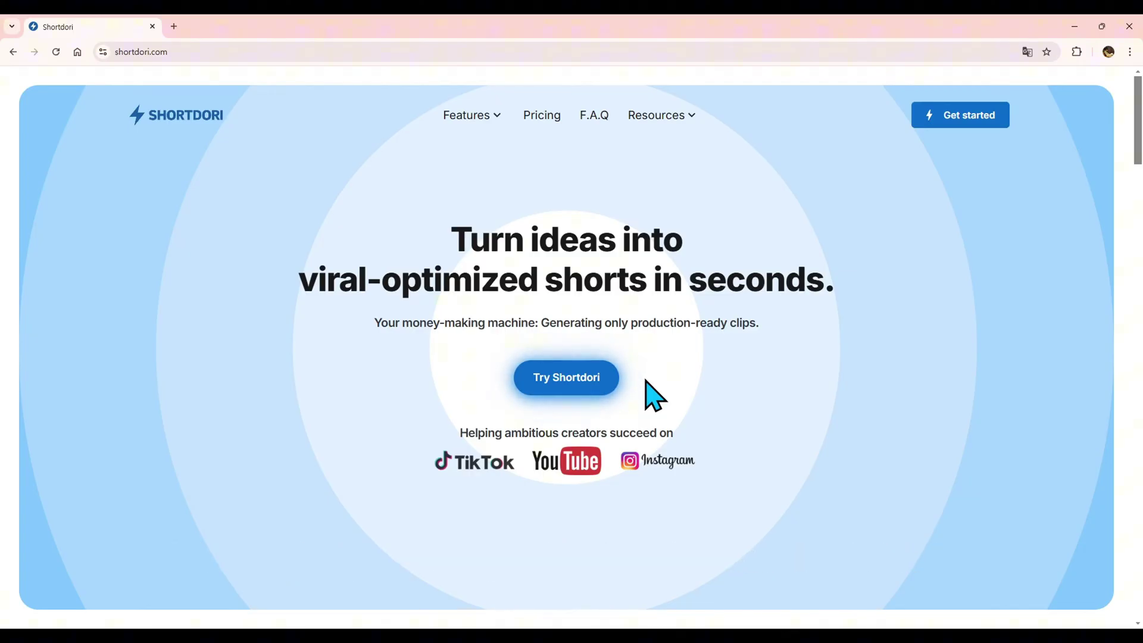
Step: Enter the Shortdori app from the landing page to reach the Home dashboard
left_click(560, 386)
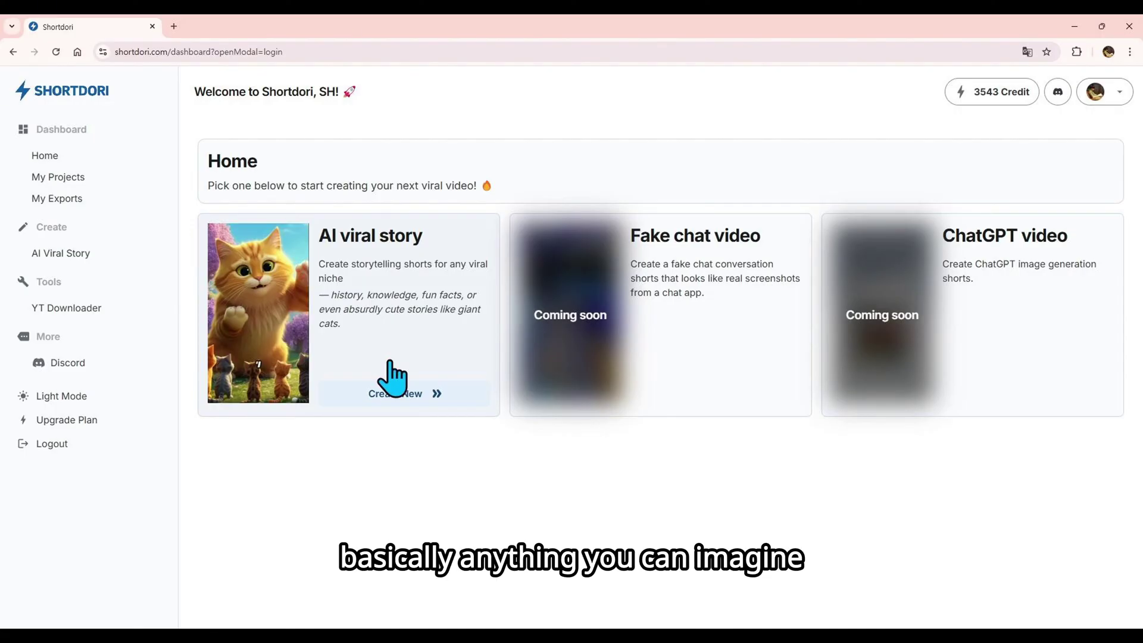
Step: Create a new AI viral story, opening an Untitled project at Script Generation
left_click(398, 394)
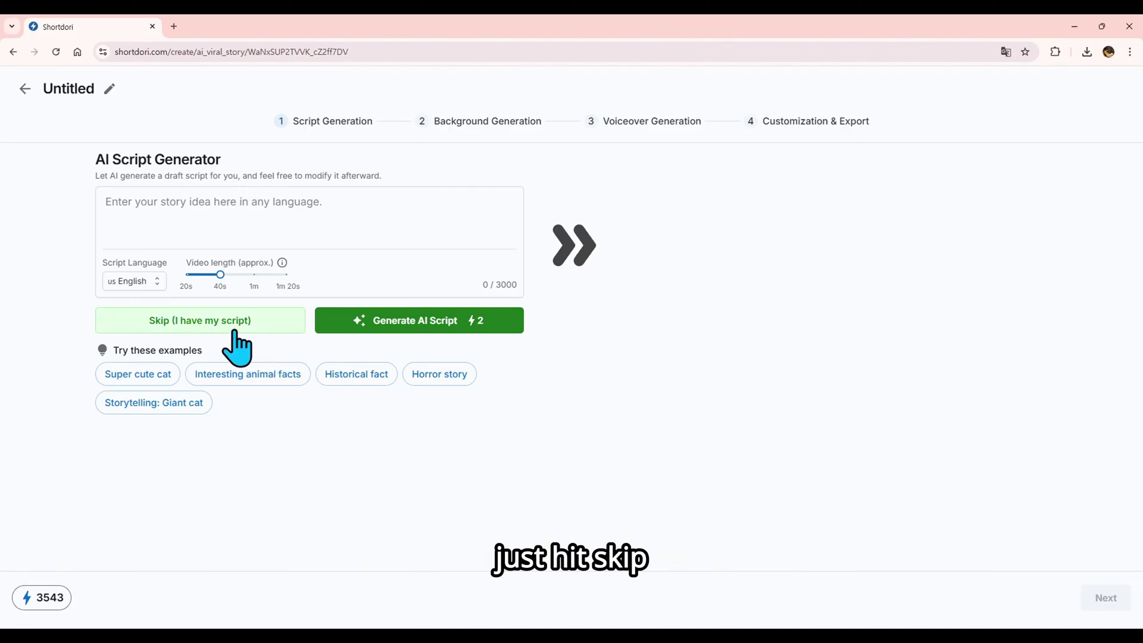
Step: Enter the plot 'Makeover Customs across Different Empires' and a serious, calm, smart tone
left_click(160, 215)
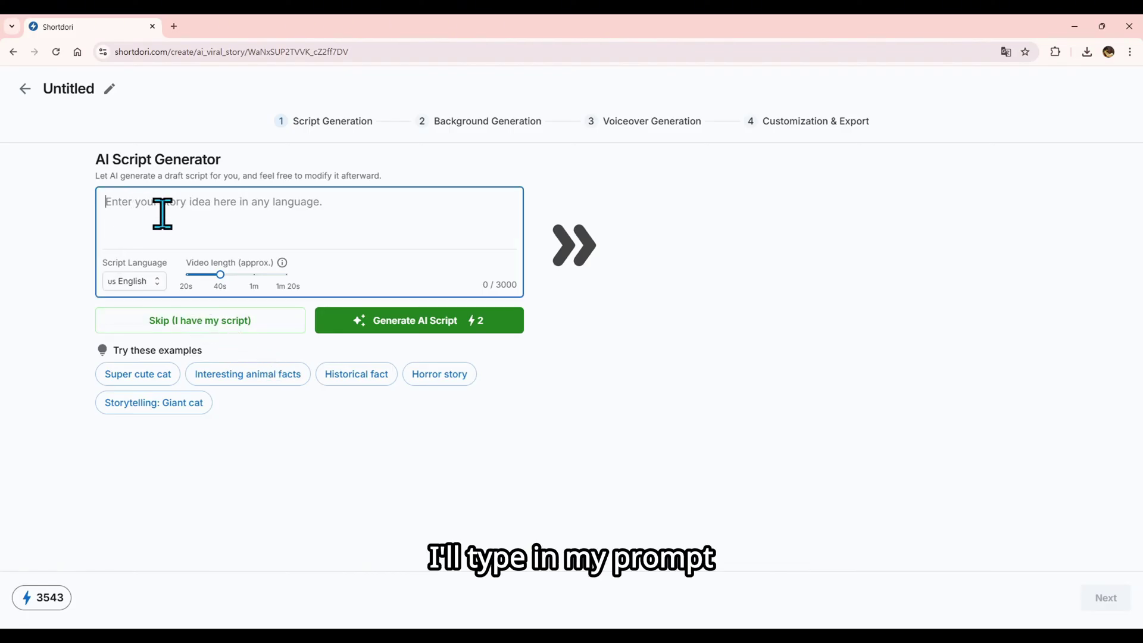
type("d")
key("BackSpace")
type("-")
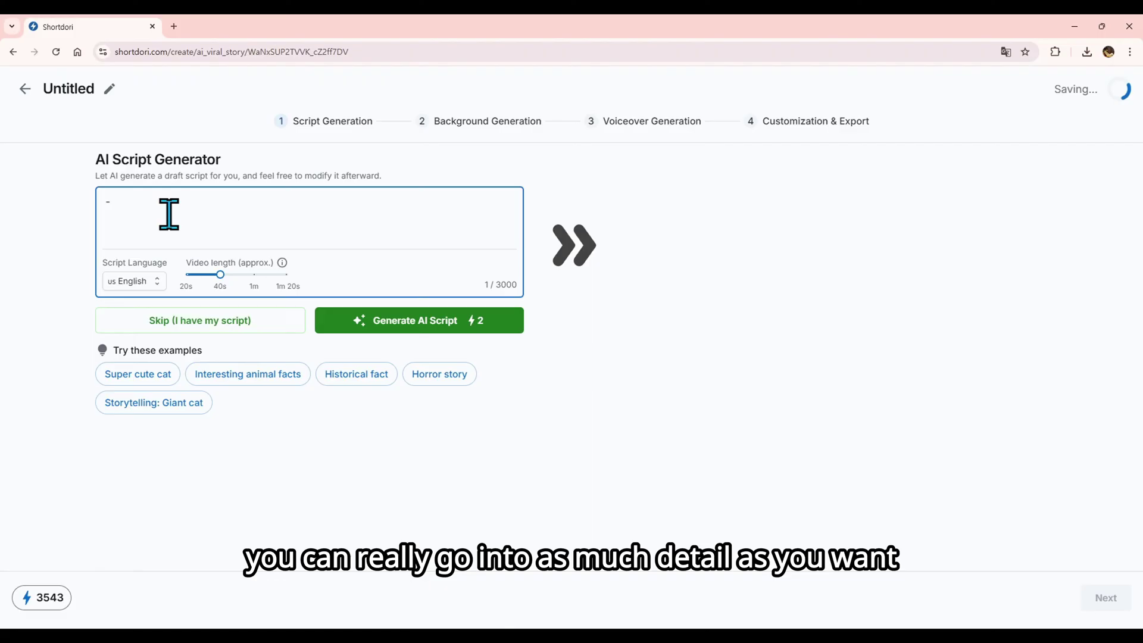
type(" Plot: M")
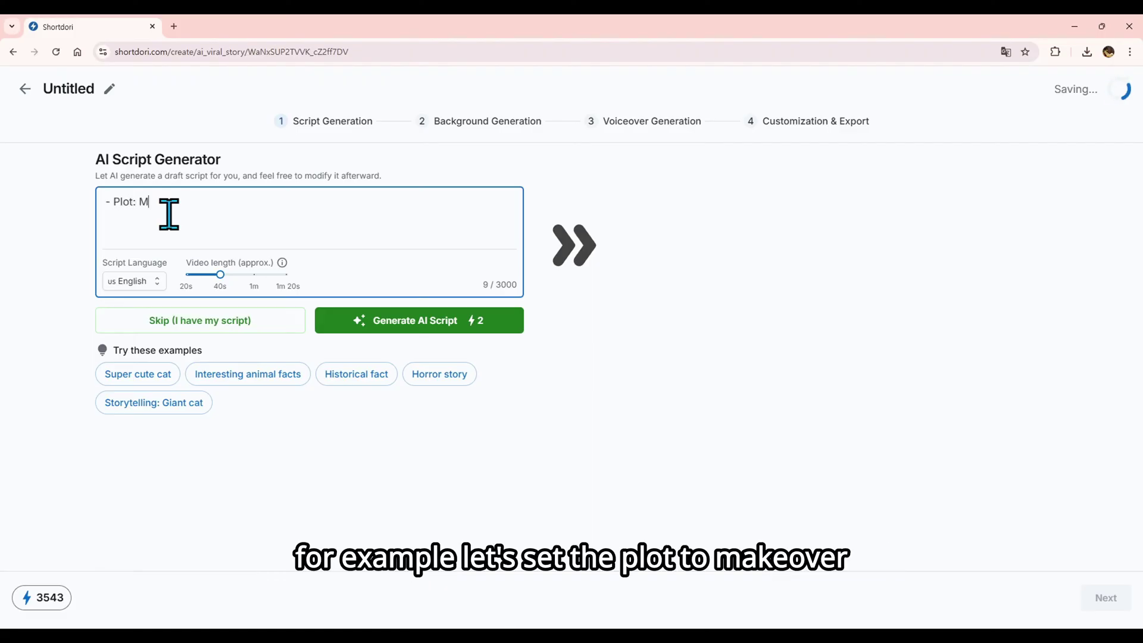
type("akeover Customs across Different Empires")
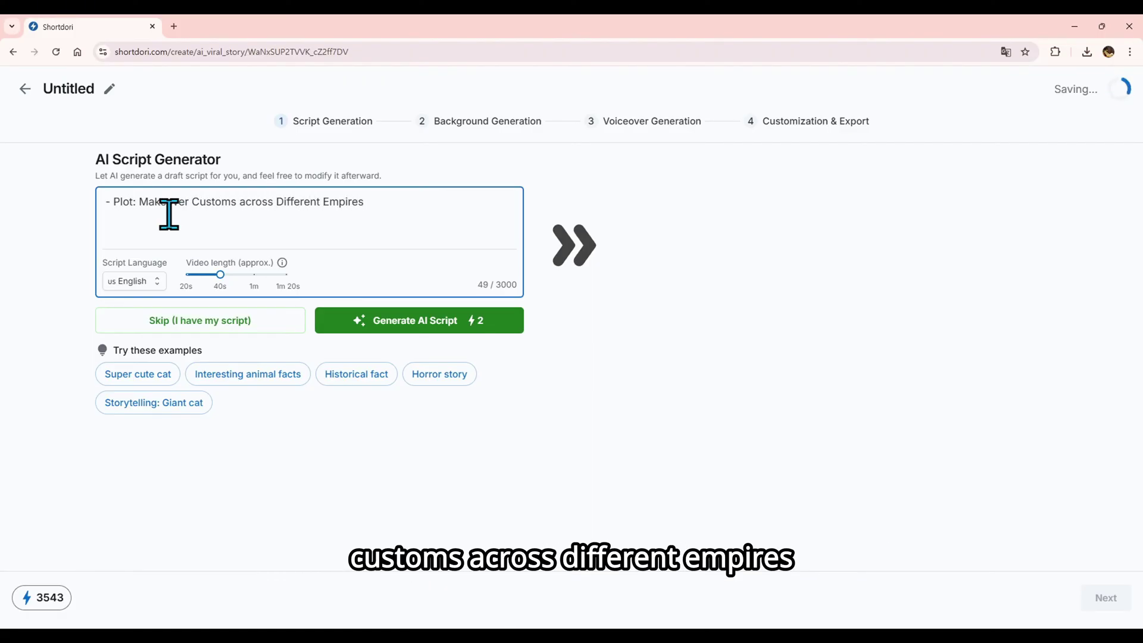
key("Return")
type("- Overall to")
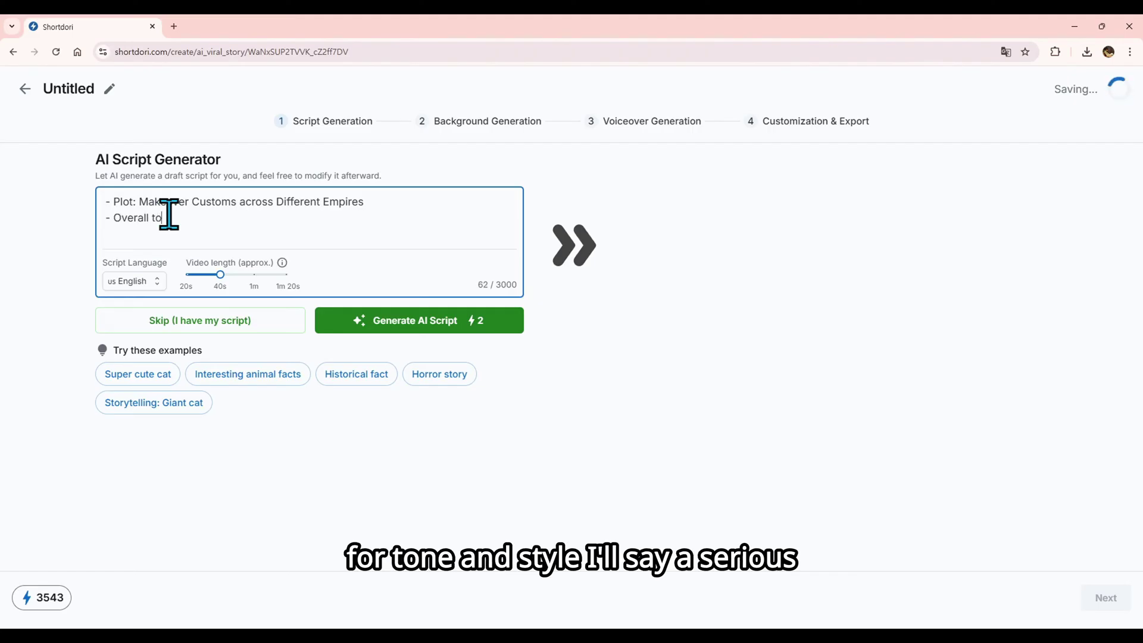
type("ne & style : s")
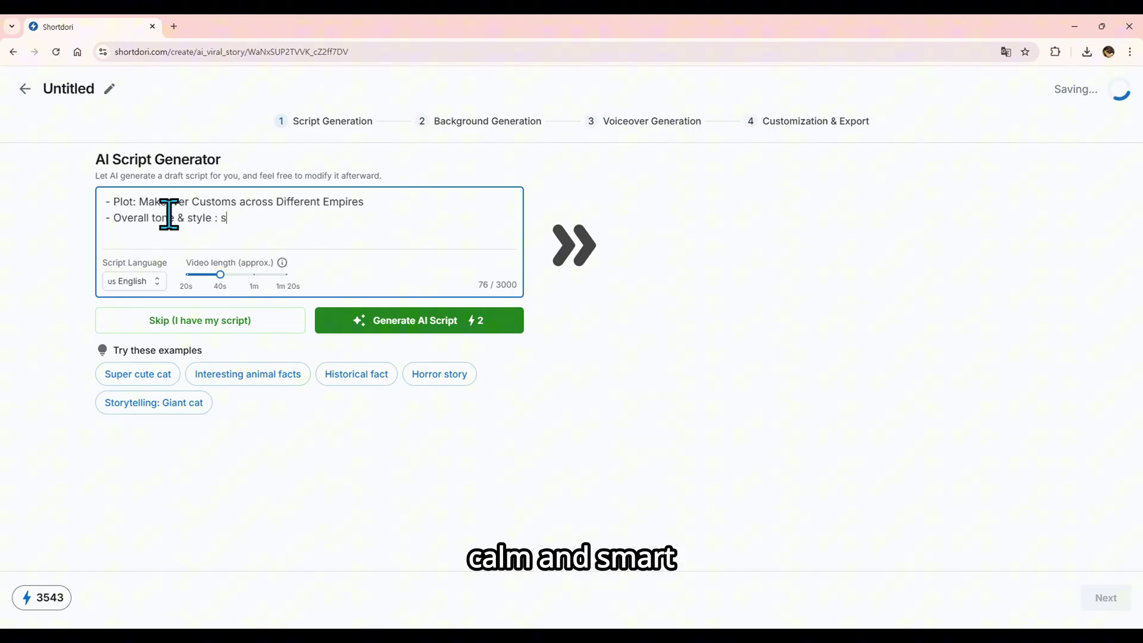
type("erious, calm, smart")
Step: Add requirements for historical facts and an ending scene that encourages viewers to comment
key("Return")
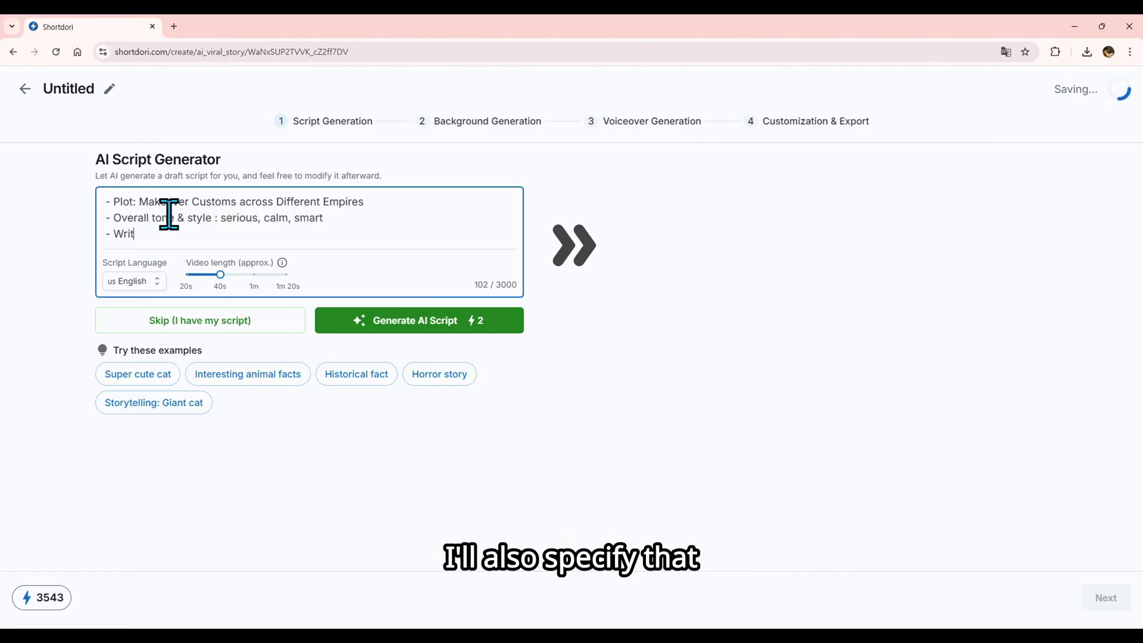
type("- Write it based on historical fa")
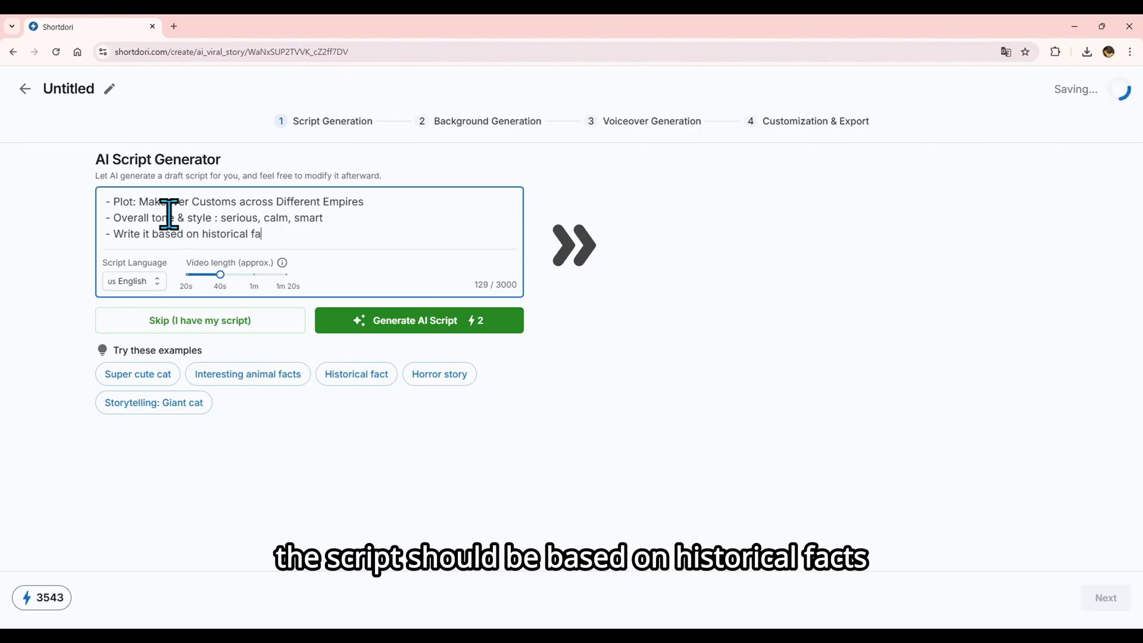
type("cts and that the story hook shoul")
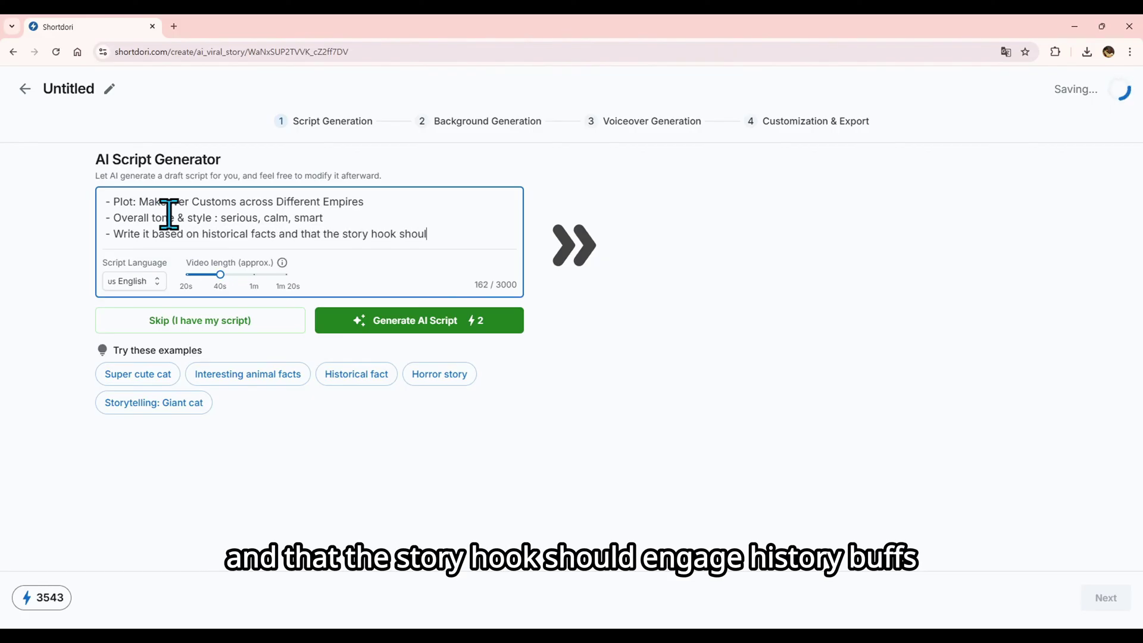
type("d engage history buffs")
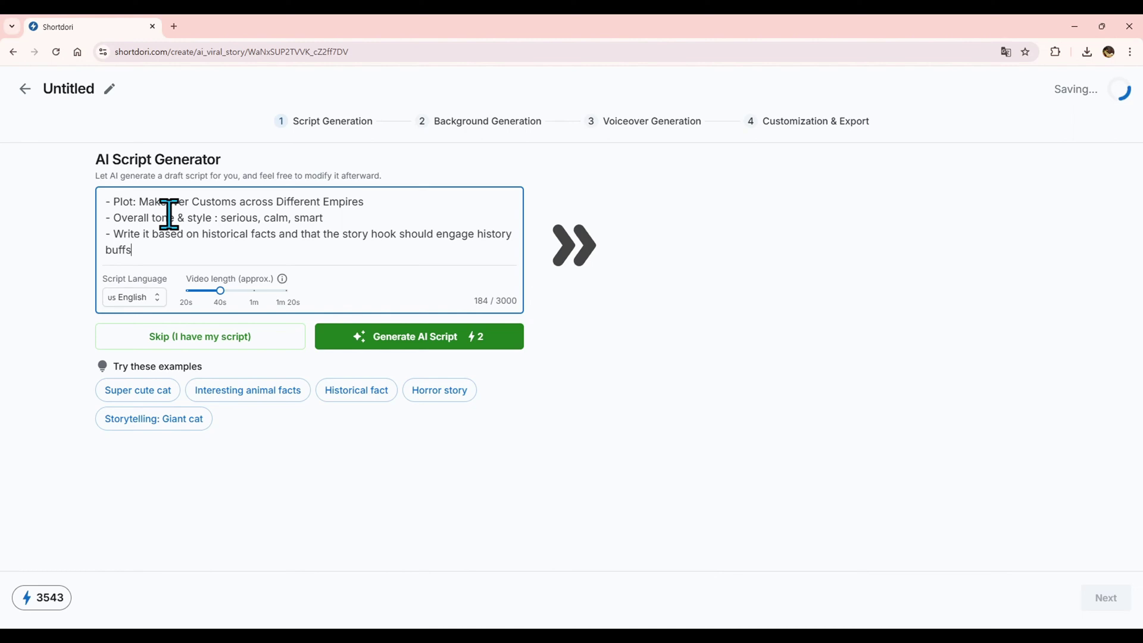
key("Return")
type("- Include a ")
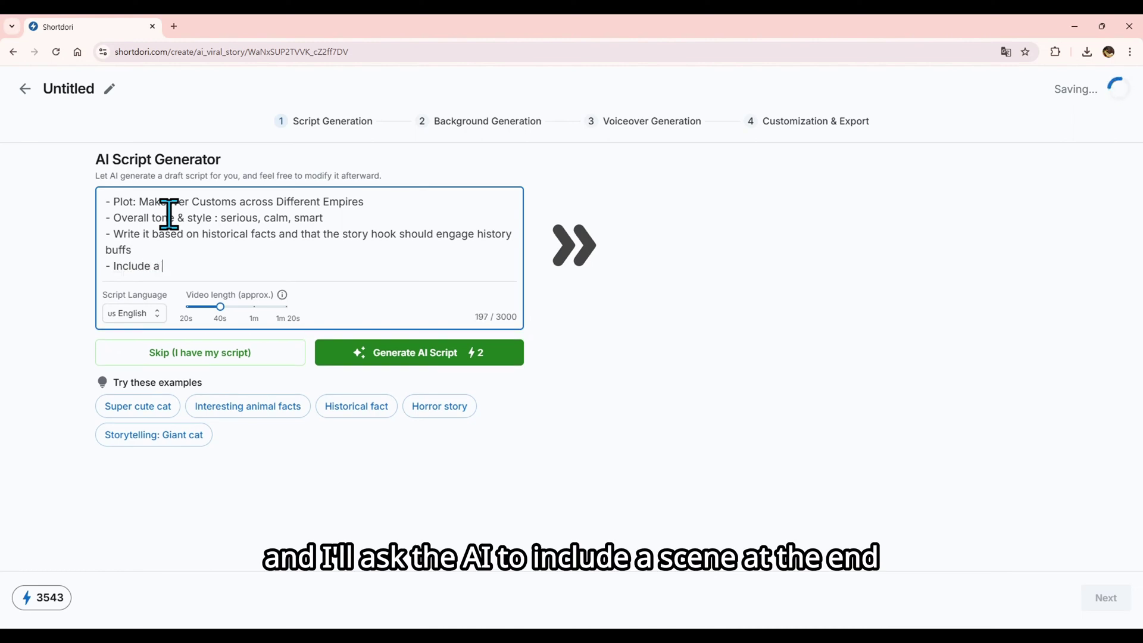
type("scene at the end that encou")
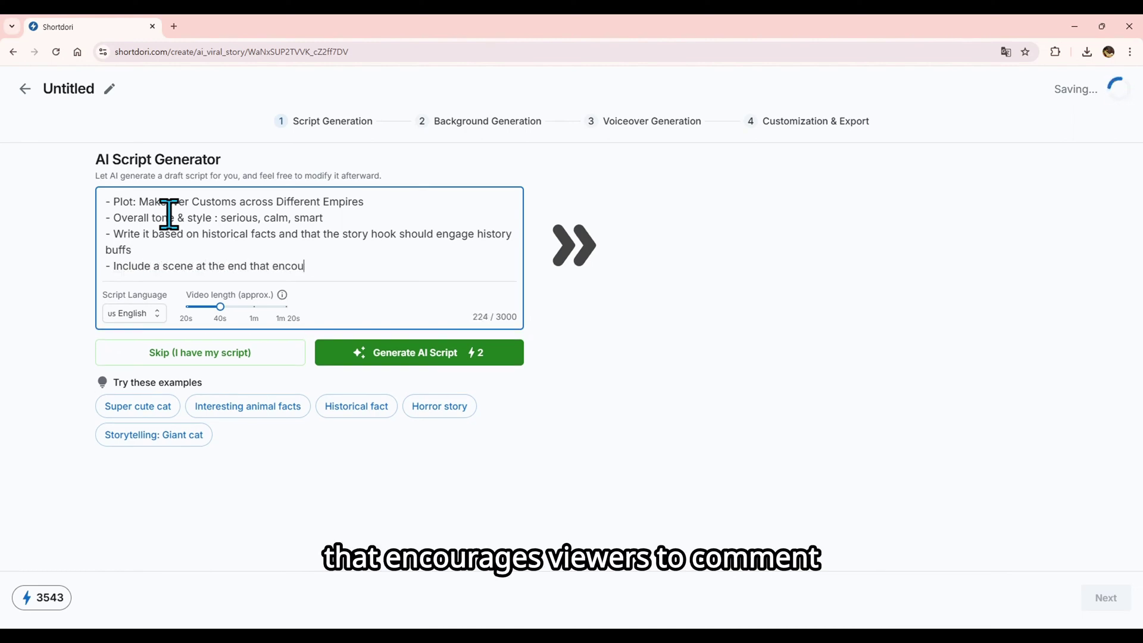
type("rages viewers to commet")
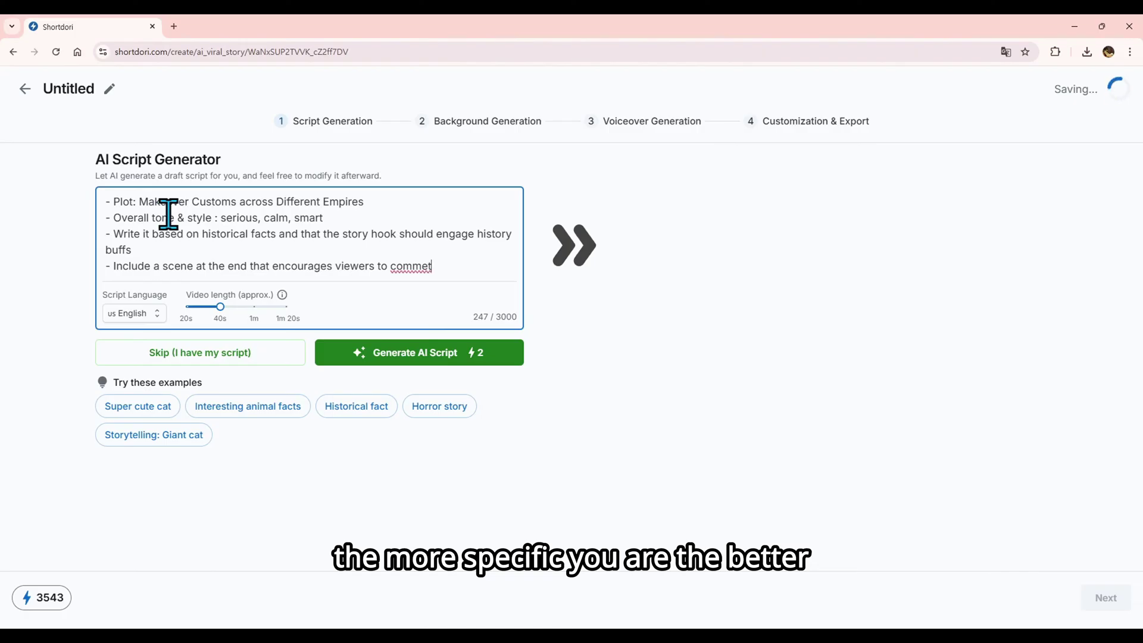
key("BackSpace")
type("nt")
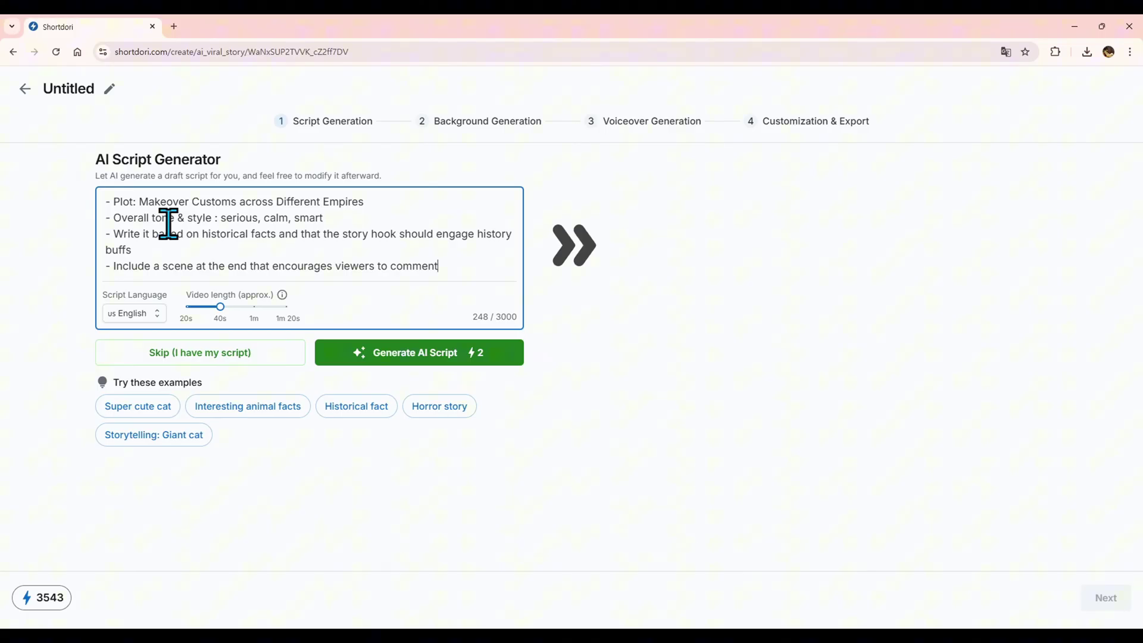
Step: Generate the scene-by-scene AI script 'Beauty Rituals Through Empires' from the story idea
left_click(377, 358)
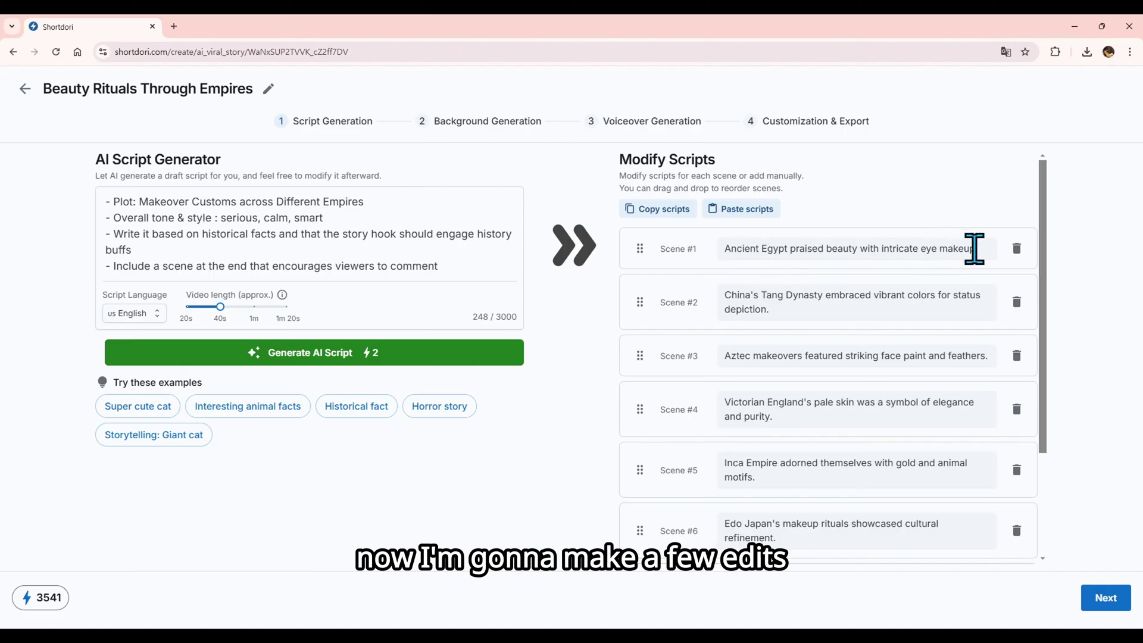
scroll(810, 344, "down", 1)
scroll(810, 343, "down", 2)
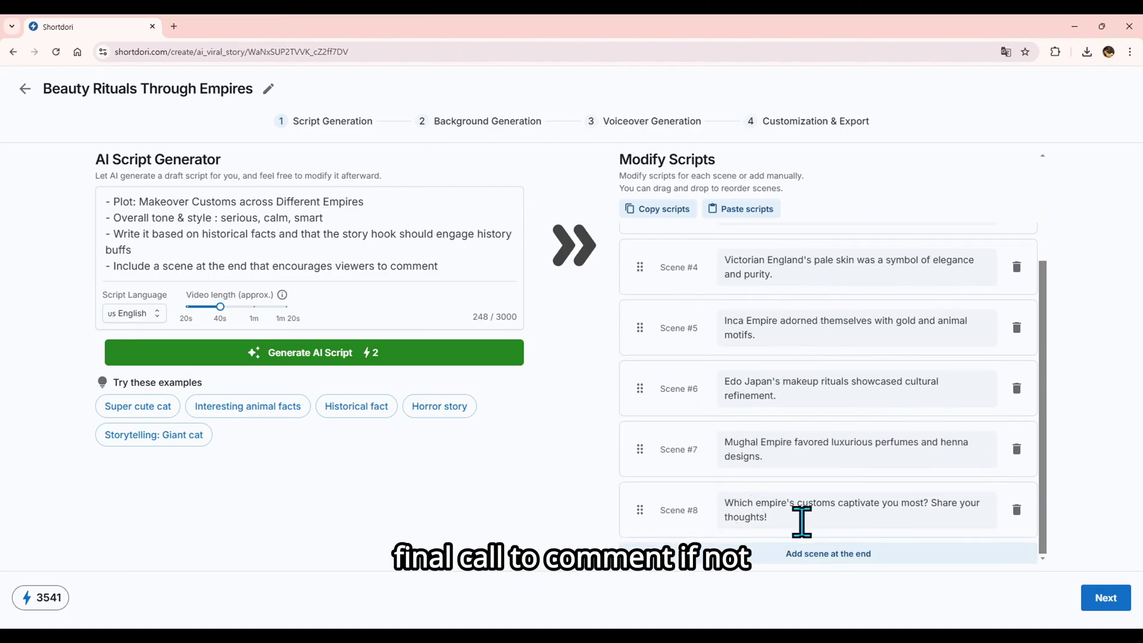
left_click_drag(931, 515, 931, 505)
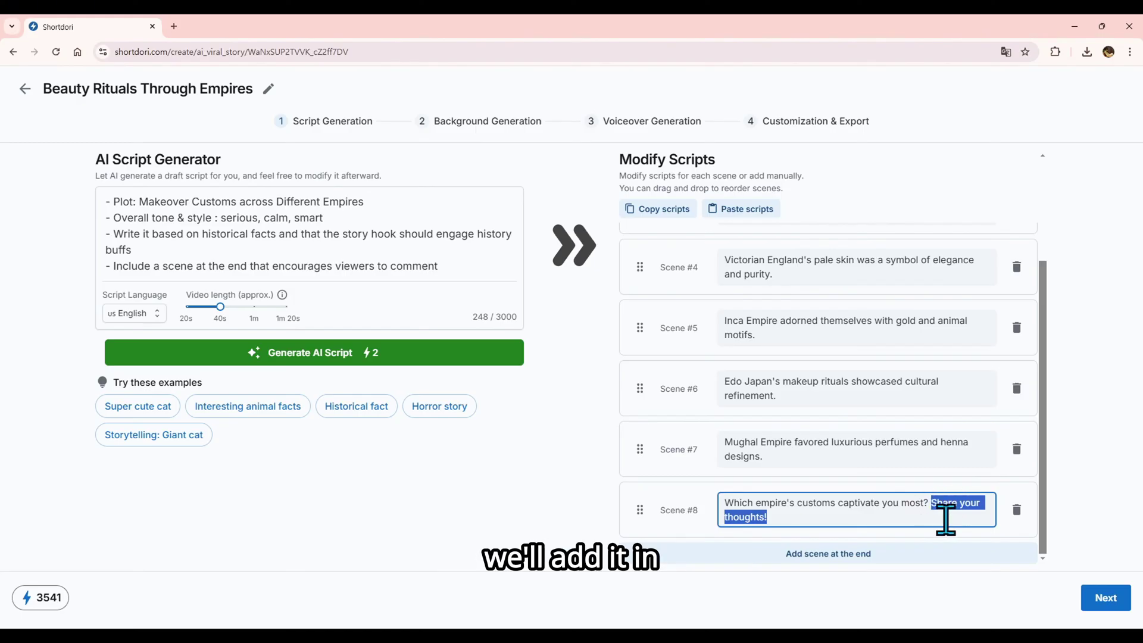
left_click(945, 520)
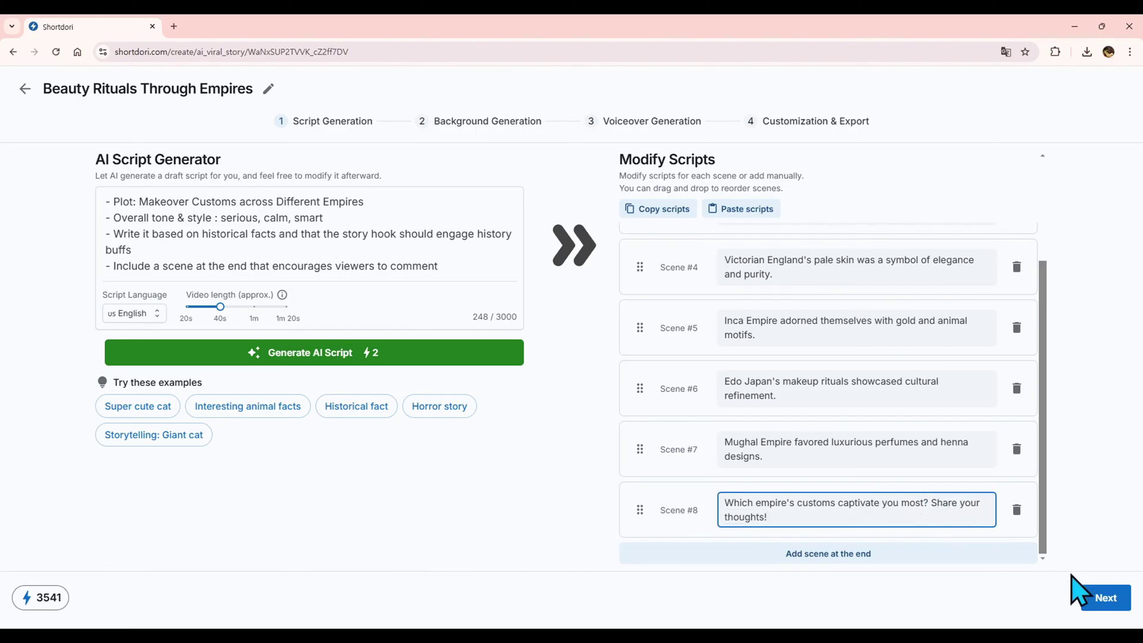
Step: Advance to Background Generation and pick the 4K Realistic image style
left_click(1106, 600)
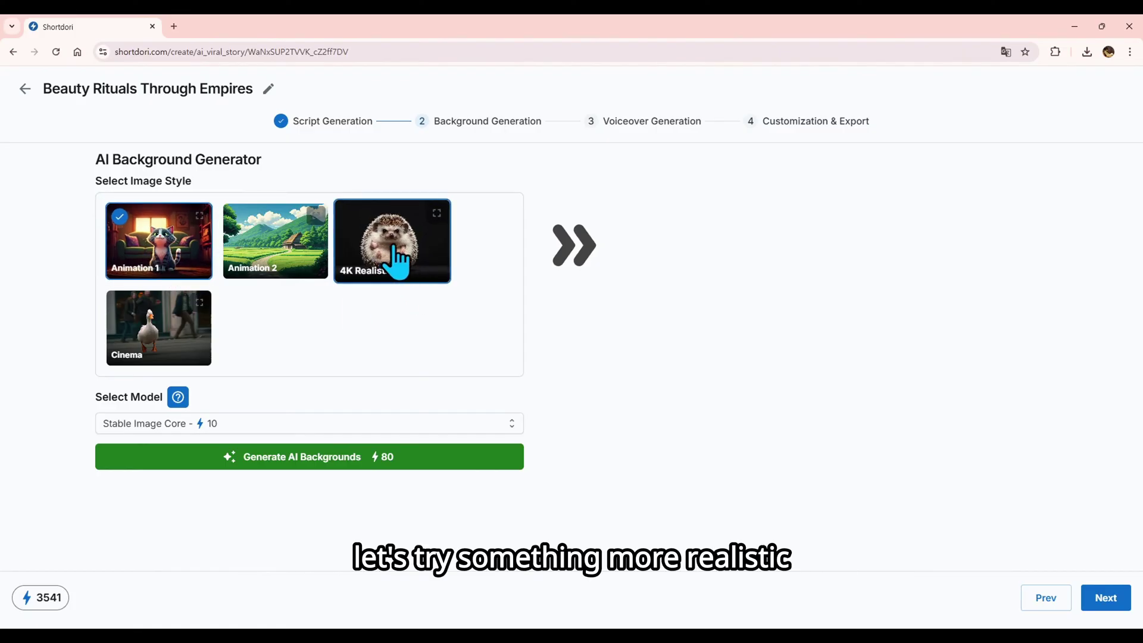
left_click(395, 269)
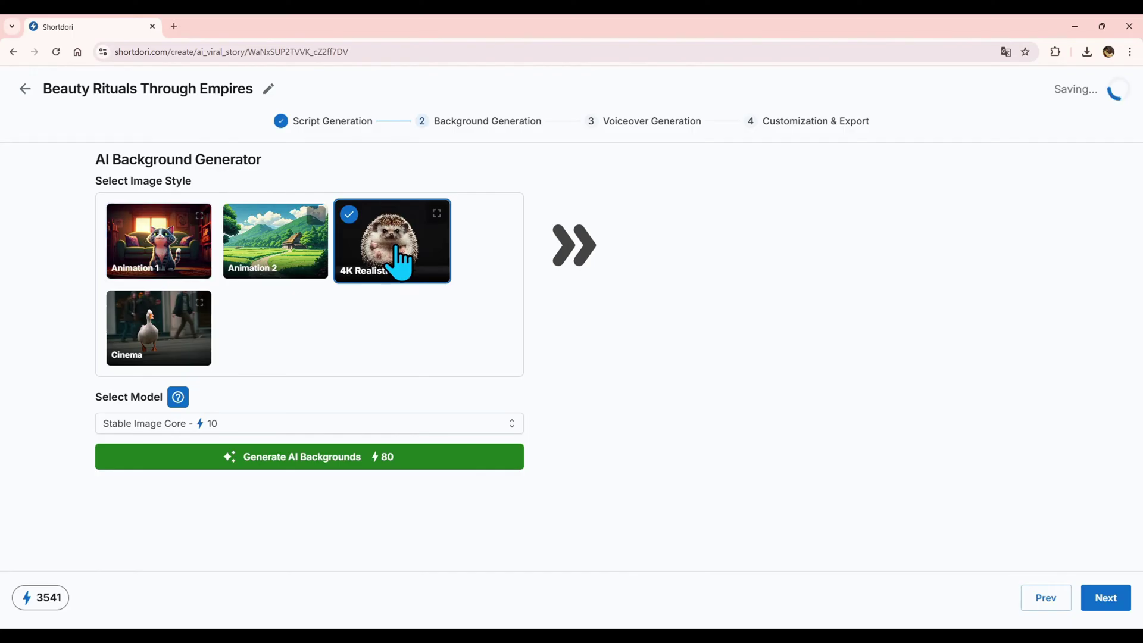
Step: Select Stable Image Ultra as the model and open the 'What model should I use?' guide
left_click(251, 425)
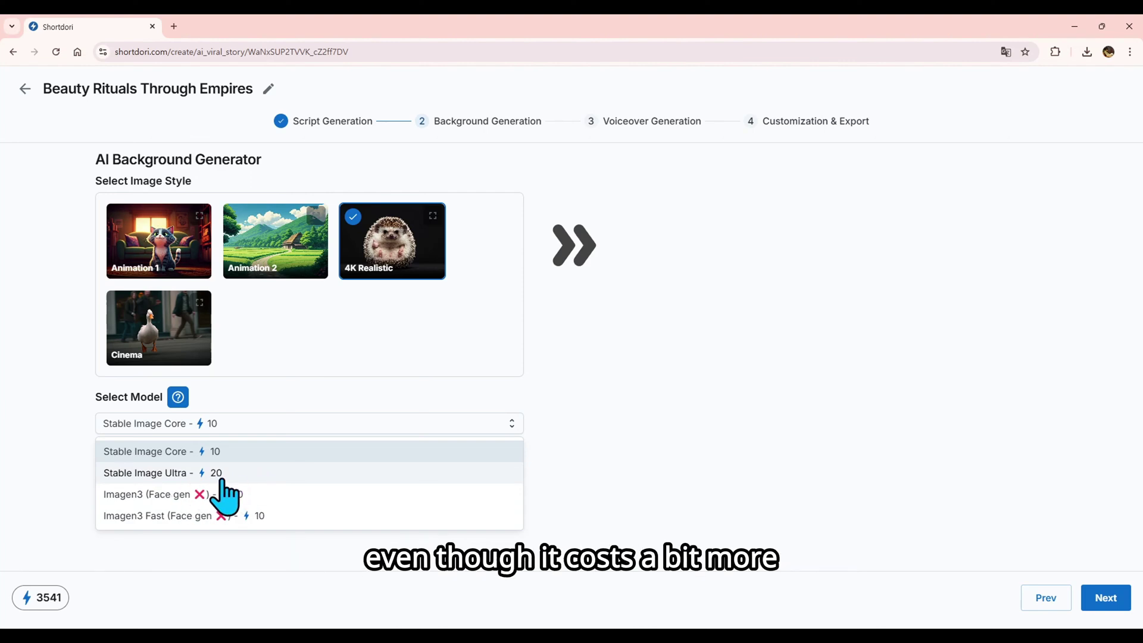
left_click(222, 480)
left_click(177, 397)
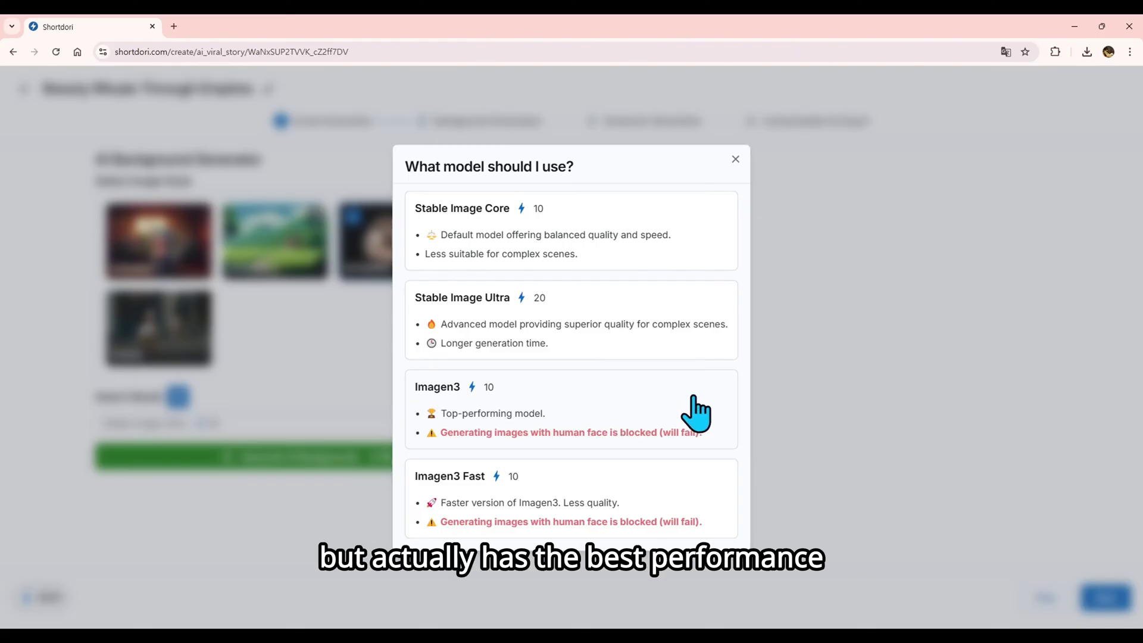
Step: Close the model guide and keep Stable Image Ultra selected, priced at 160 credits
left_click(736, 159)
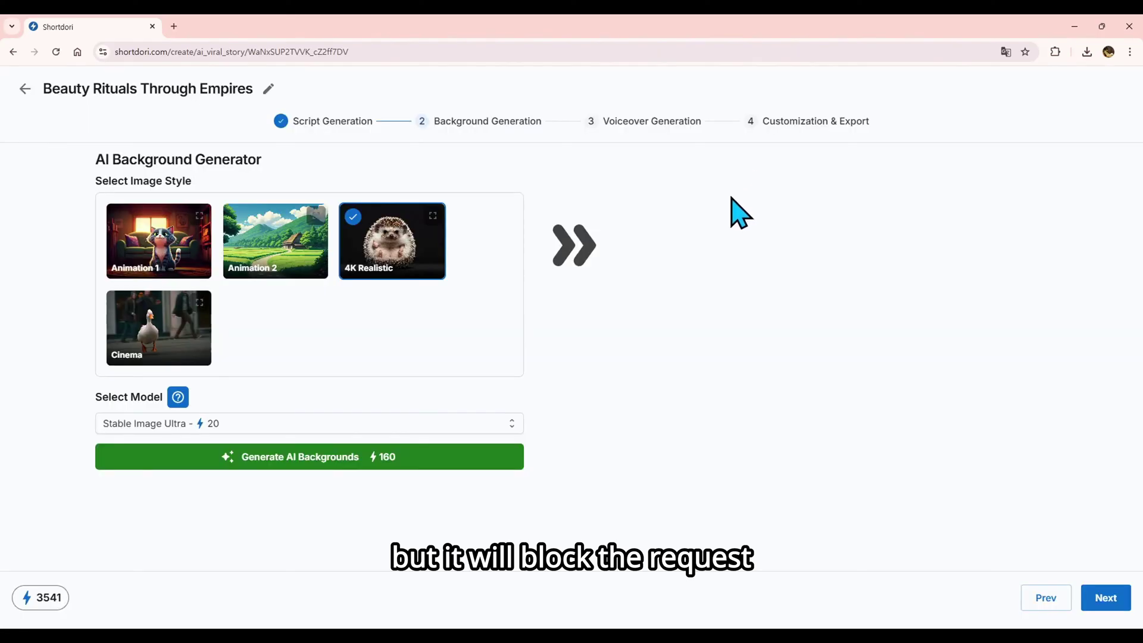
left_click(218, 424)
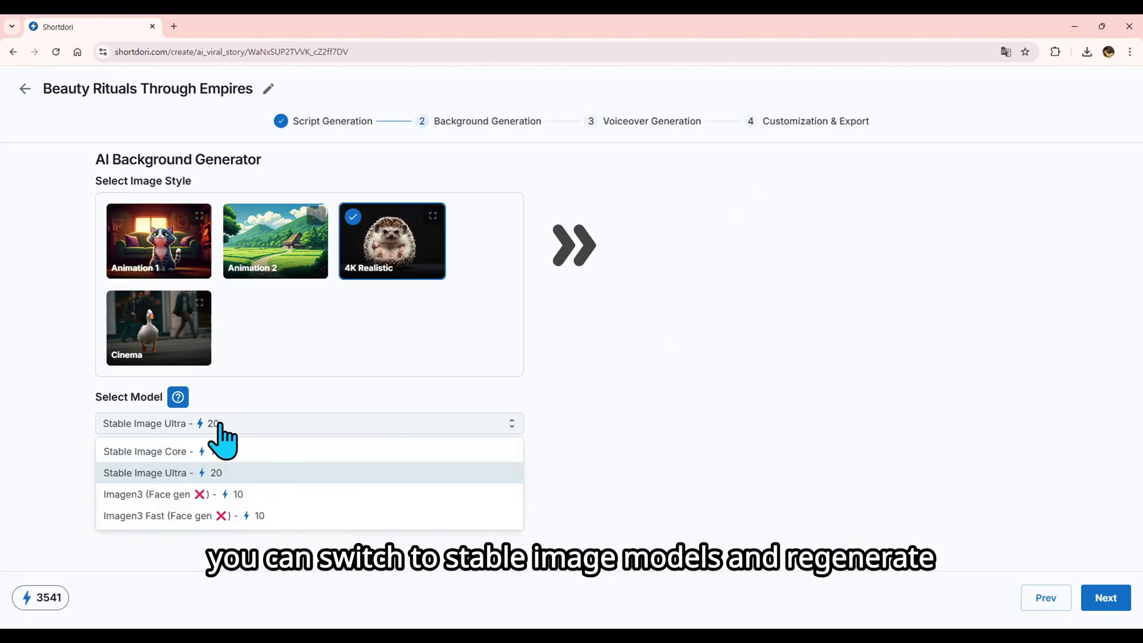
left_click(214, 474)
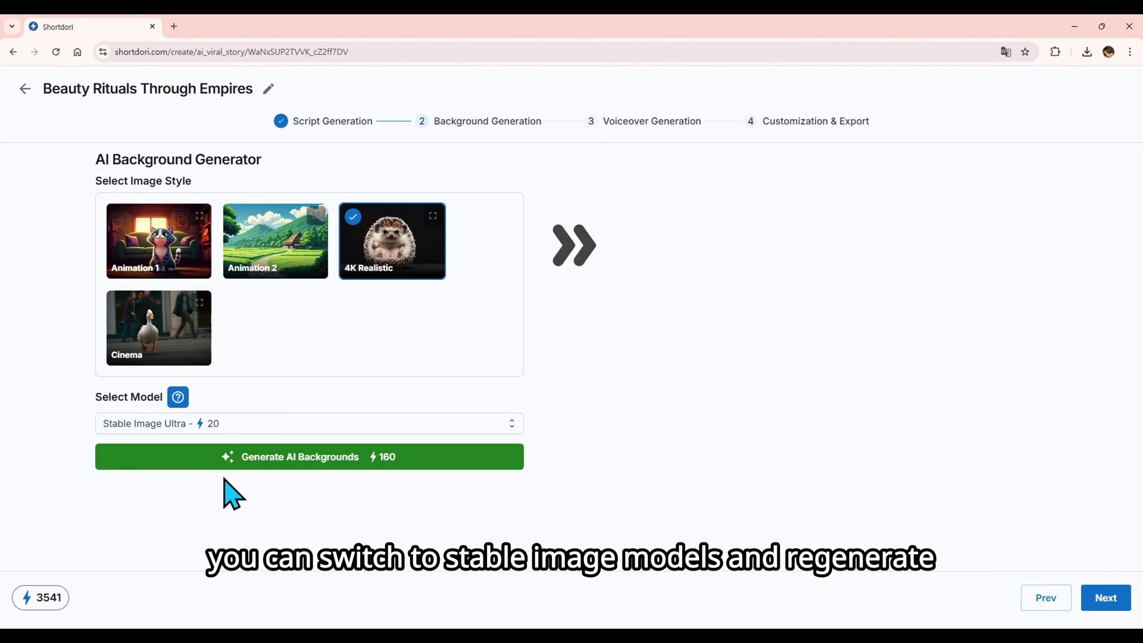
Step: Generate backgrounds for all eight scenes, then regenerate scene 1's Ancient Egypt image
left_click(314, 459)
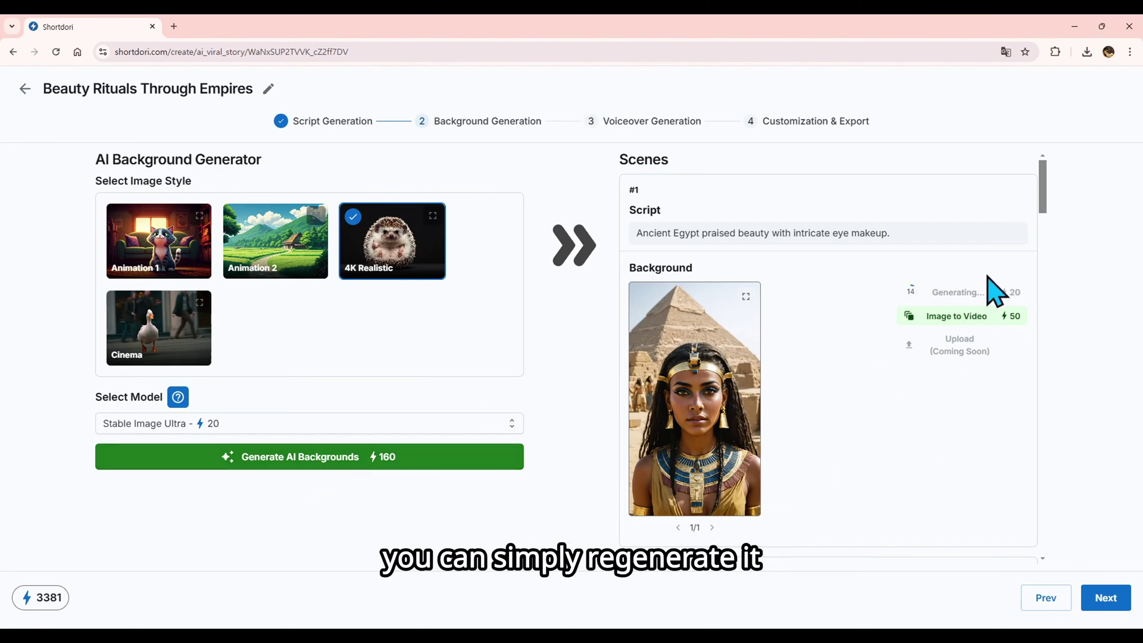
scroll(989, 310, "down", 5)
left_click_drag(1042, 250, 1077, 215)
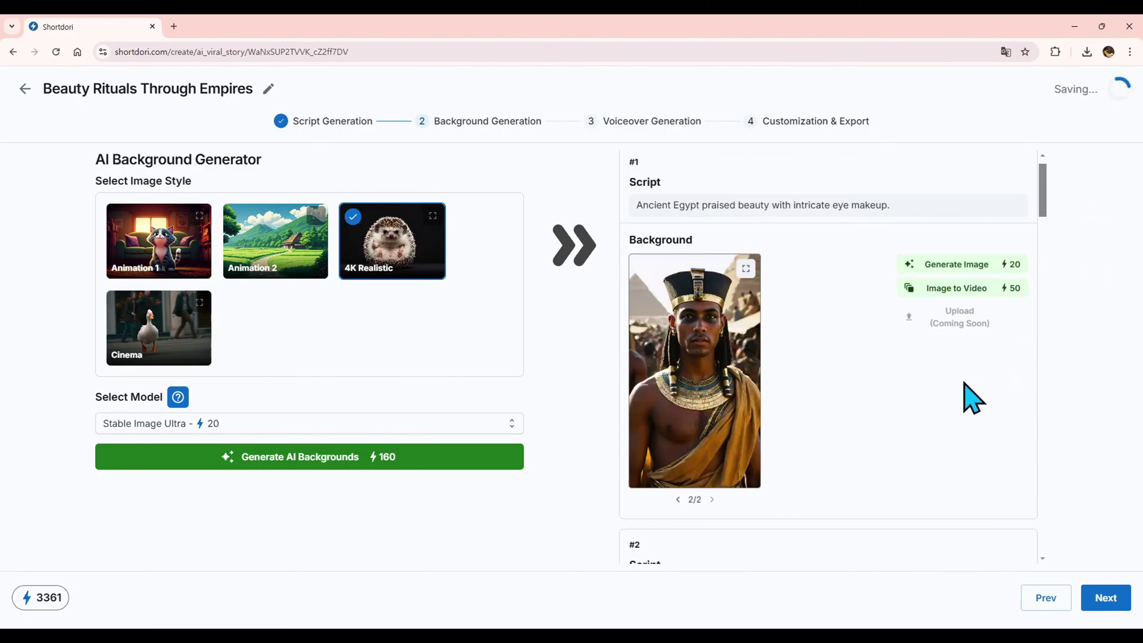
left_click(968, 265)
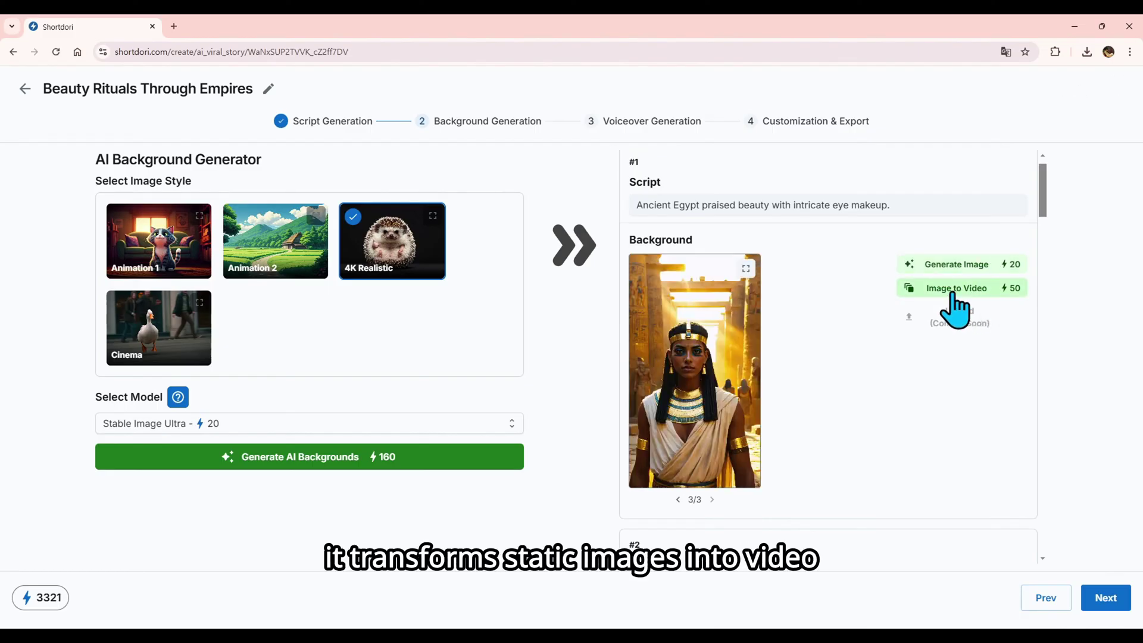
Step: Turn the Ancient Egypt background into a video clip and preview the image full size
left_click(953, 291)
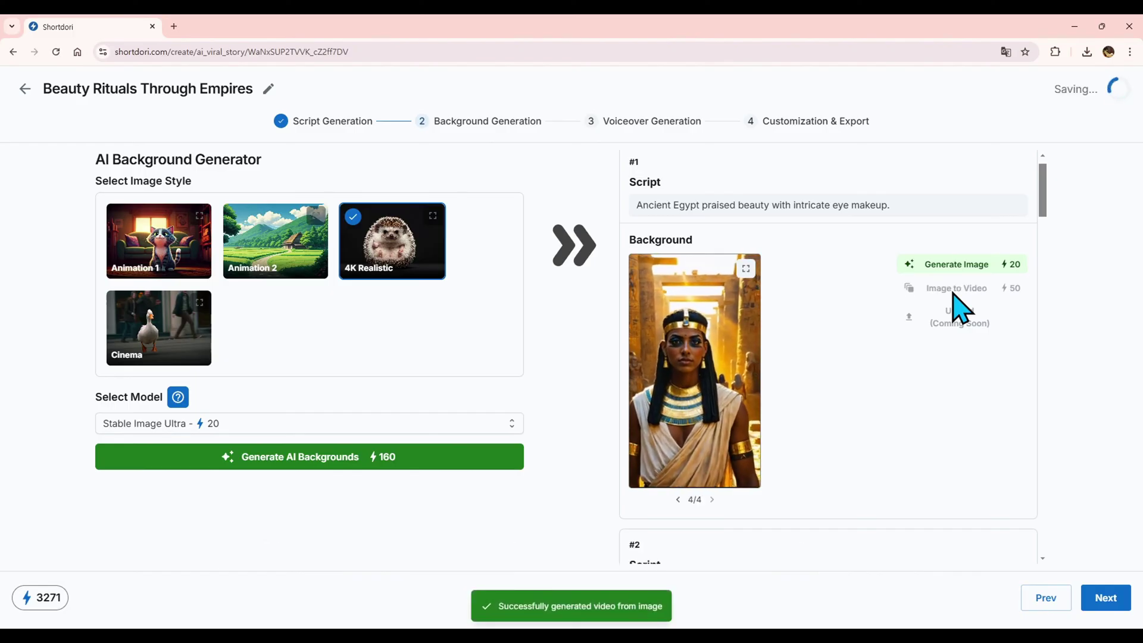
left_click(746, 269)
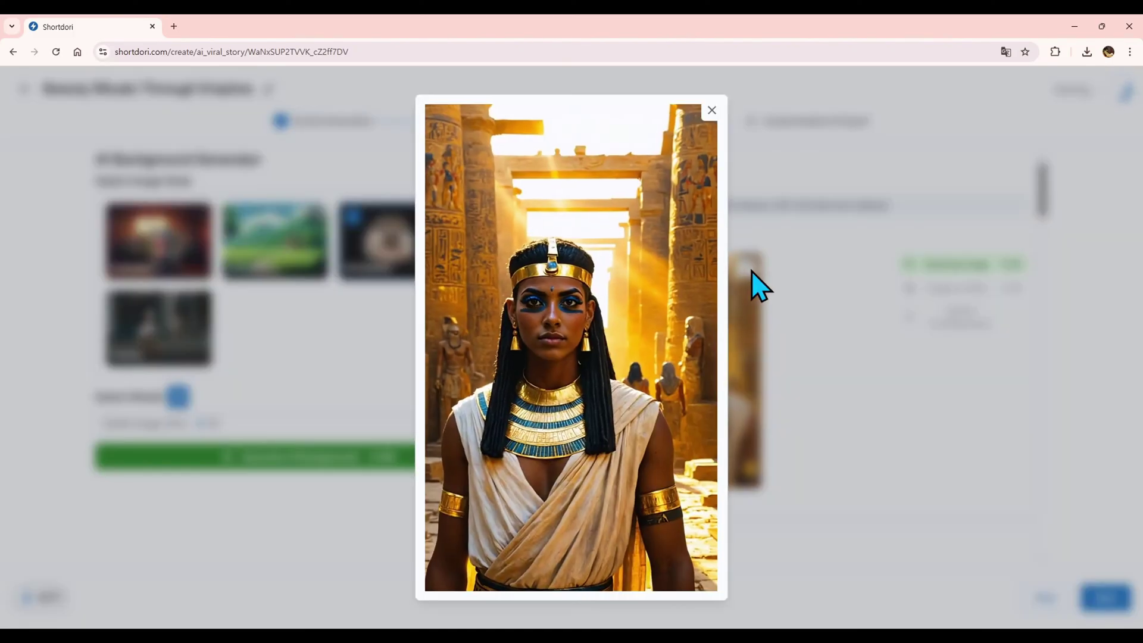
left_click(713, 110)
Step: Turn the Victorian England background into a video clip and preview it full size
left_click_drag(1045, 192, 1065, 341)
left_click(969, 273)
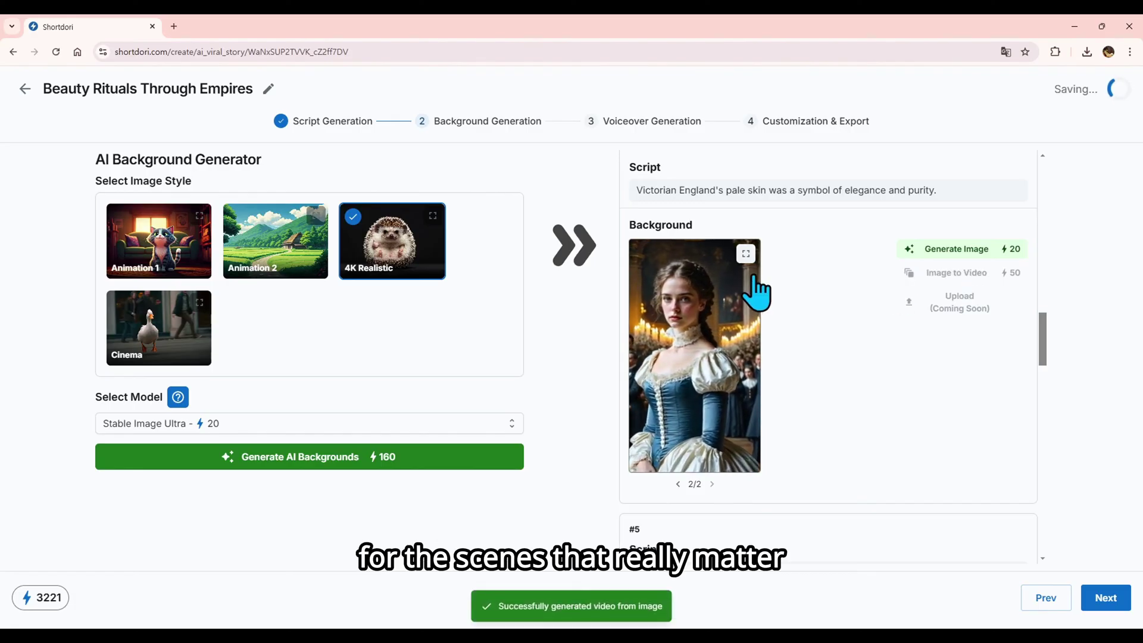
left_click(746, 254)
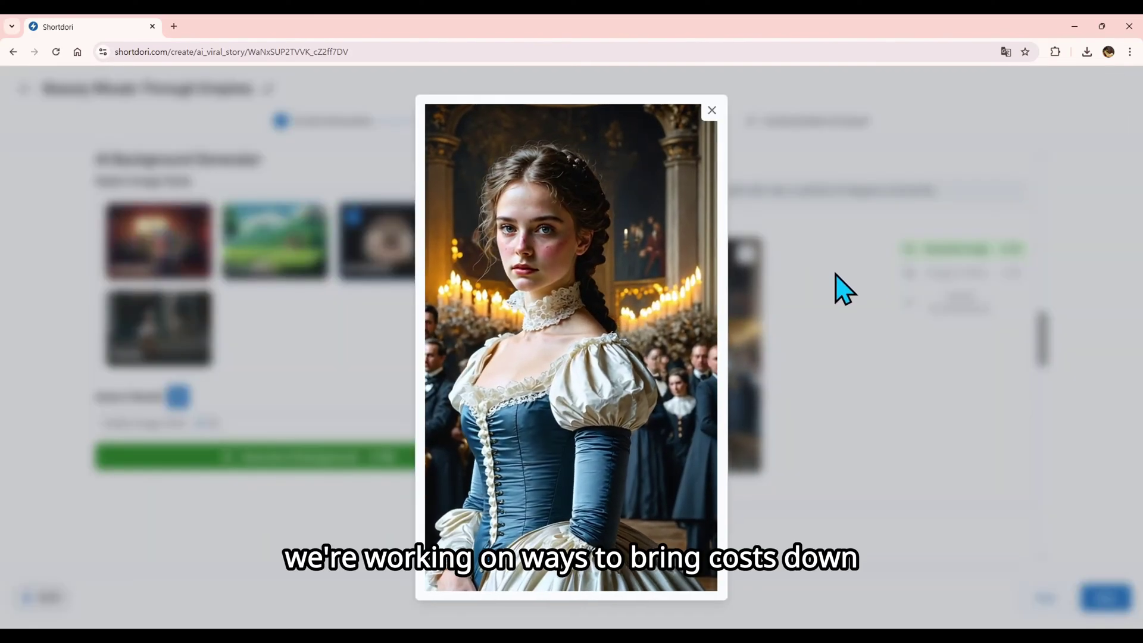
left_click(713, 112)
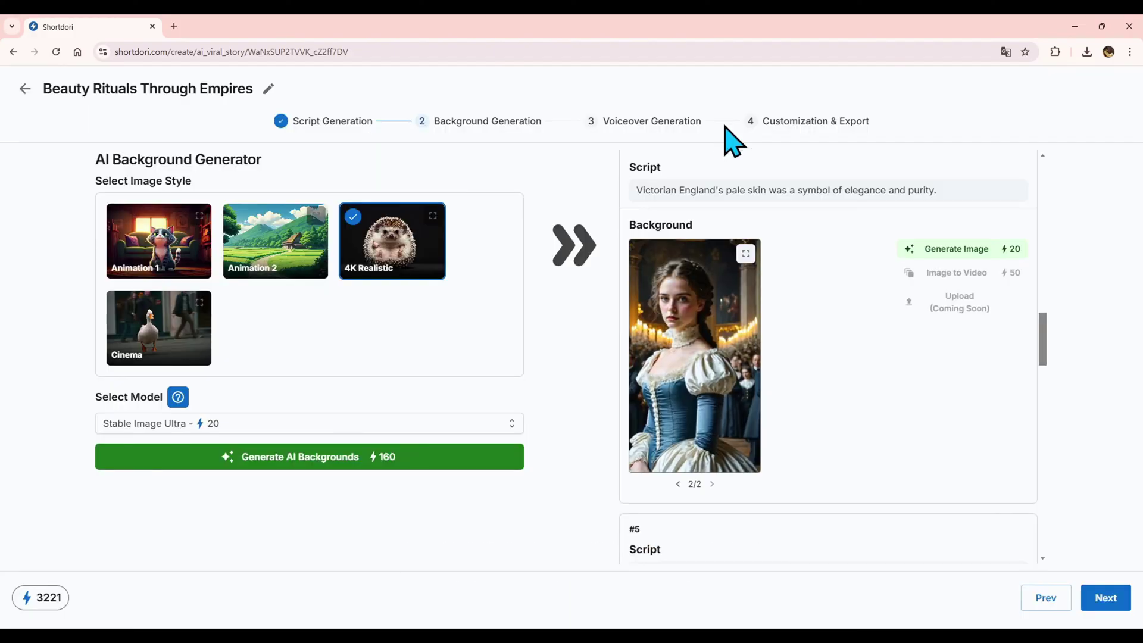
Step: Move to Voiceover Generation and generate narration for all scenes in the Chris voice
left_click(1105, 600)
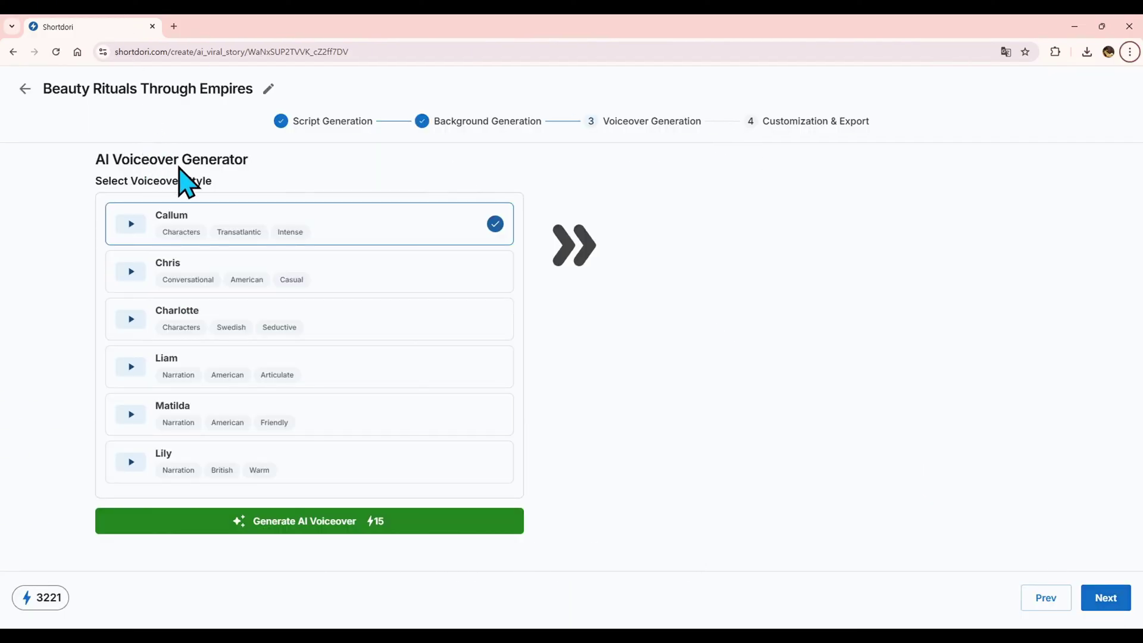
left_click(346, 271)
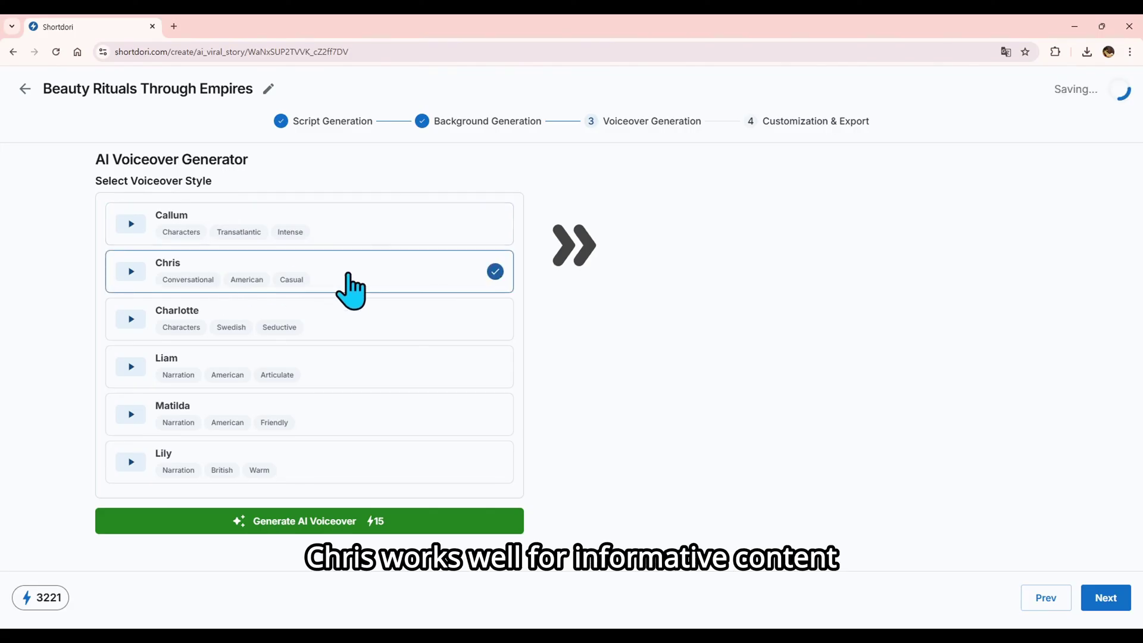
left_click(325, 232)
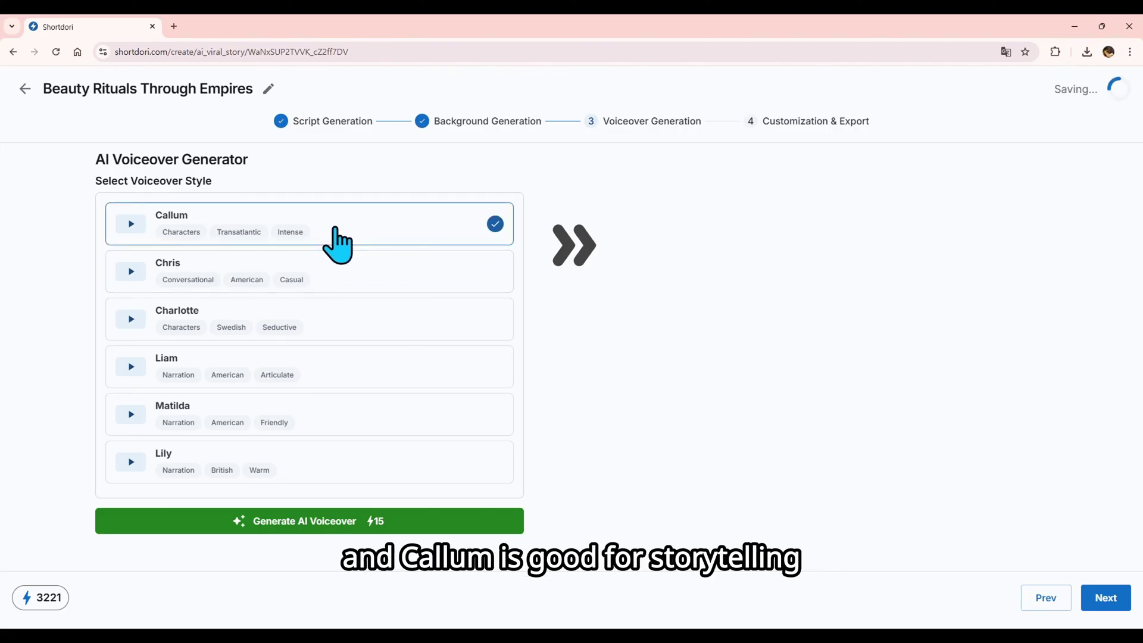
left_click(350, 271)
left_click(311, 528)
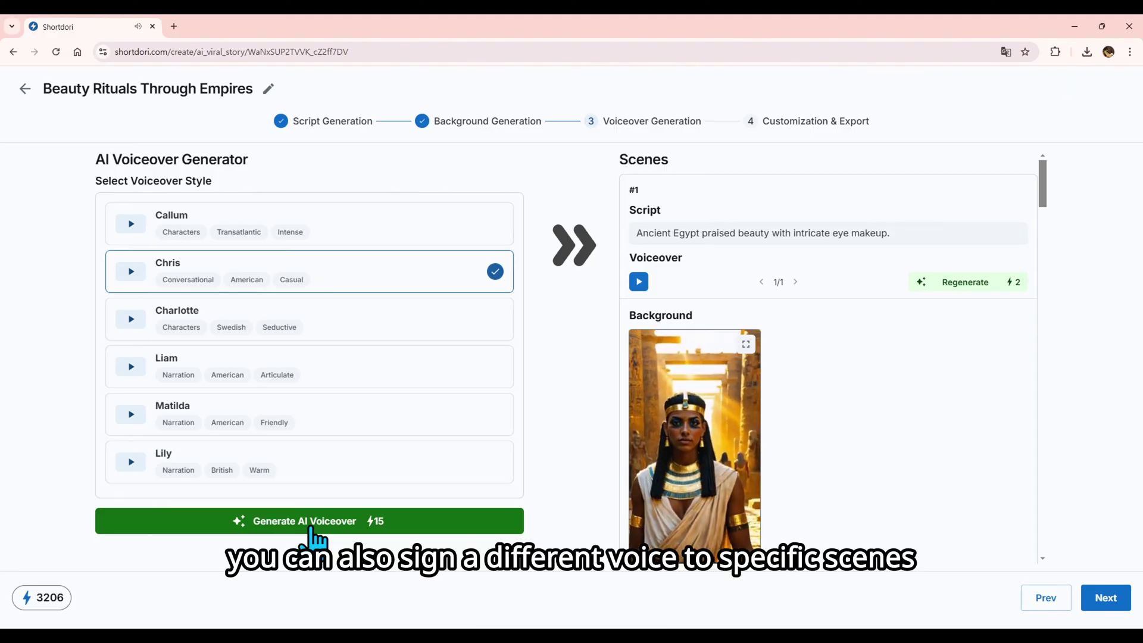
Step: Regenerate scene 8's voiceover in the Matilda voice and play it back
left_click_drag(1042, 196, 1017, 550)
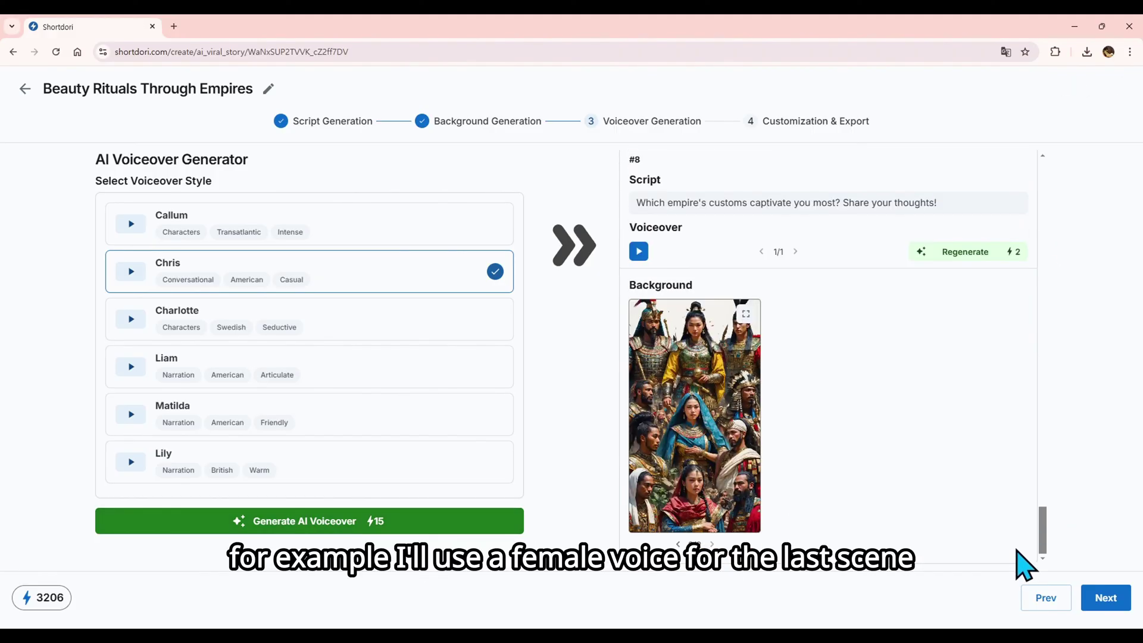
left_click(211, 420)
left_click(963, 257)
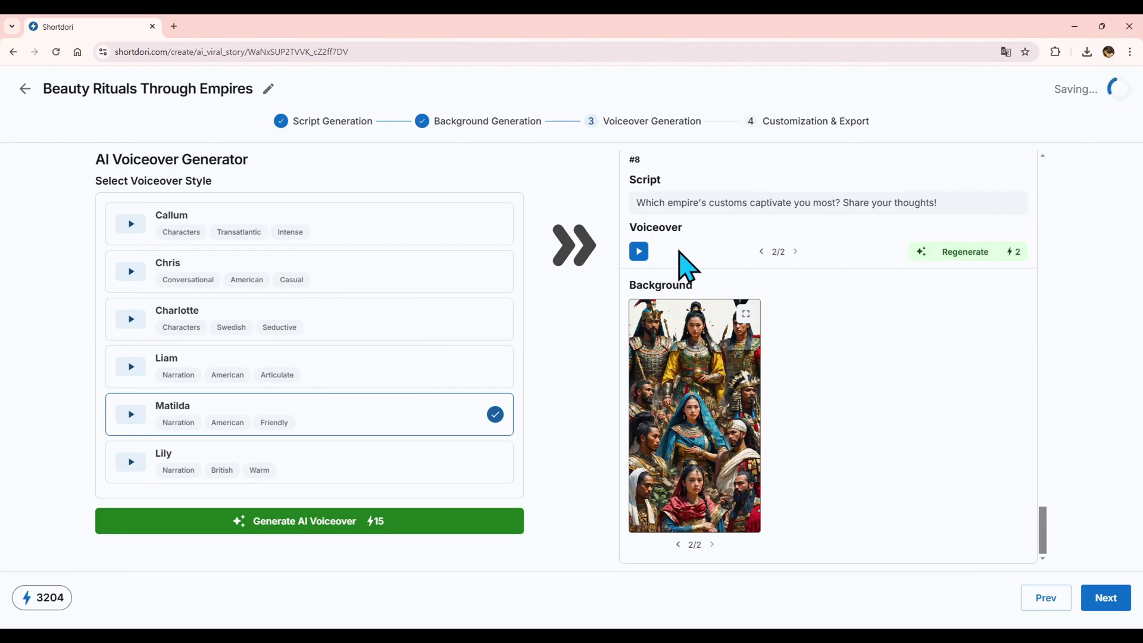
left_click(638, 251)
Step: On the Customization & Export step, preview the Highlight Playing Word subtitle template
left_click(1105, 598)
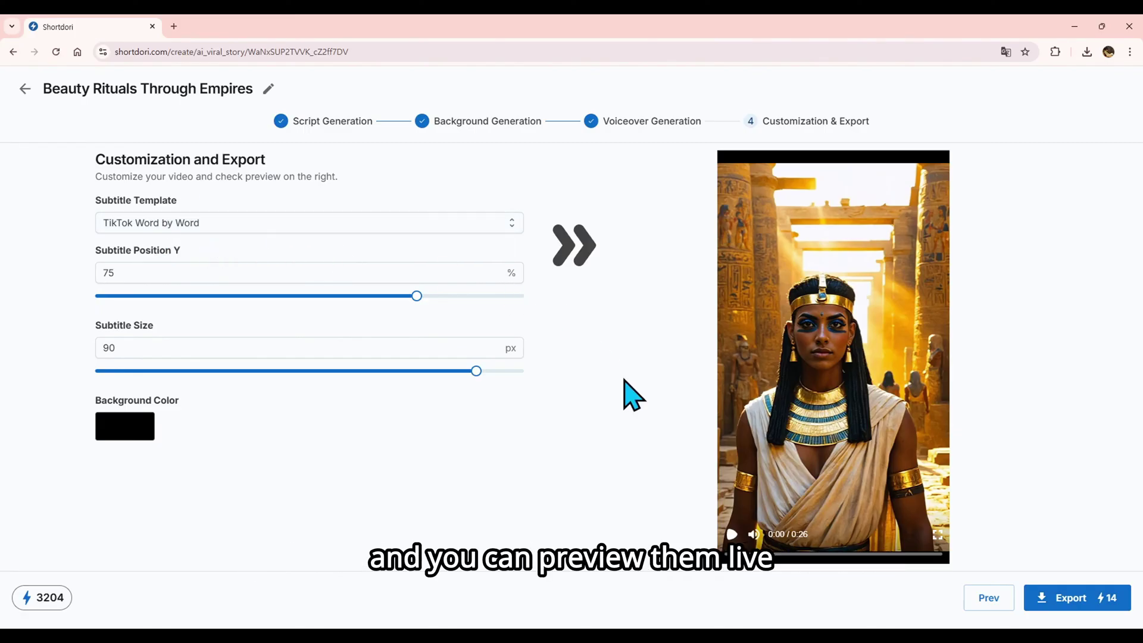
left_click(731, 535)
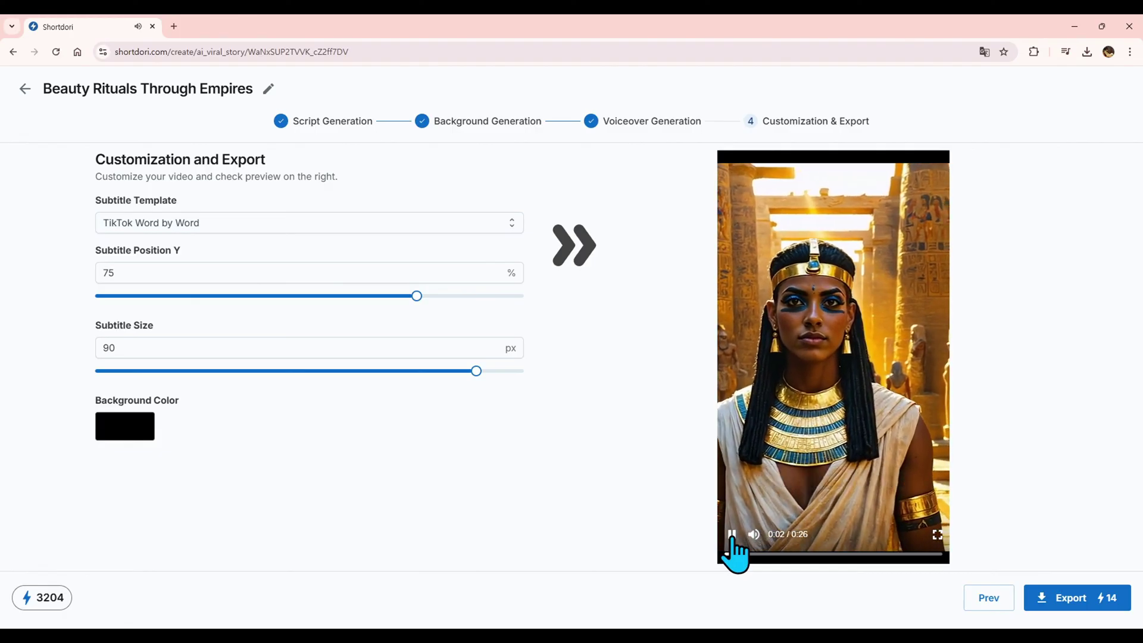
left_click(732, 535)
left_click(221, 224)
left_click(207, 293)
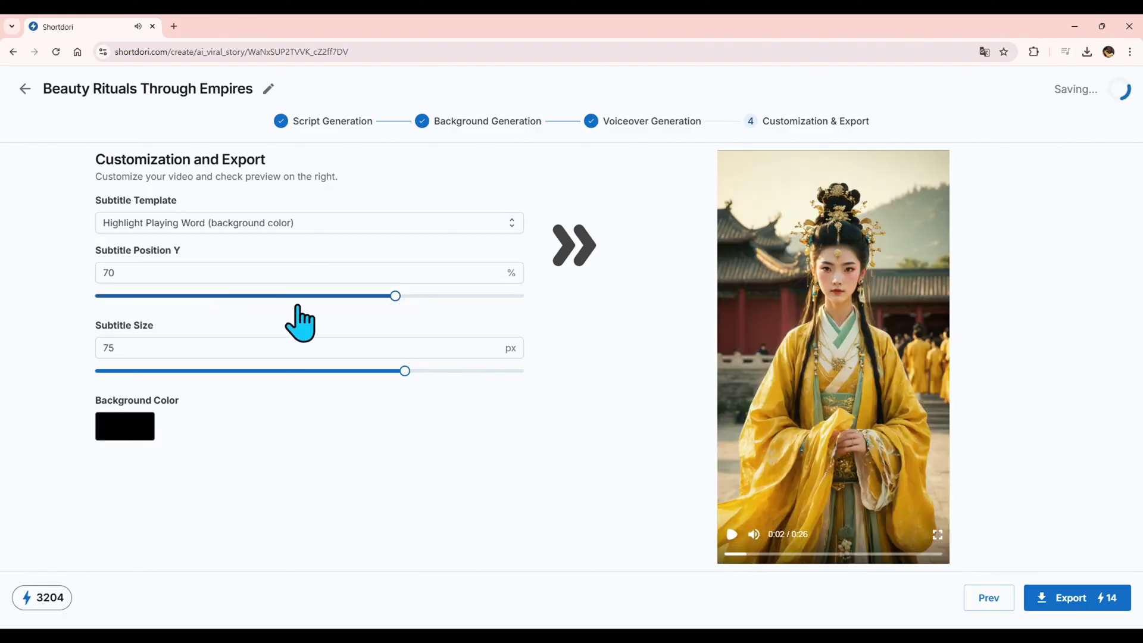
left_click(732, 535)
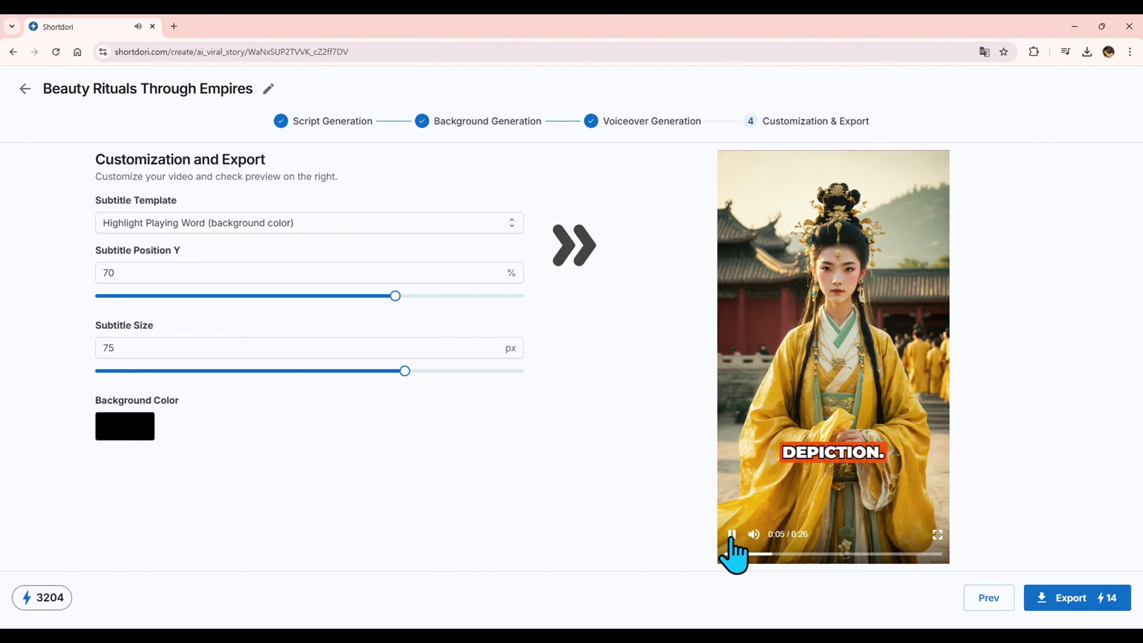
Step: Revert to TikTok Word by Word subtitles, positioned at 50% height, and preview them
left_click(306, 225)
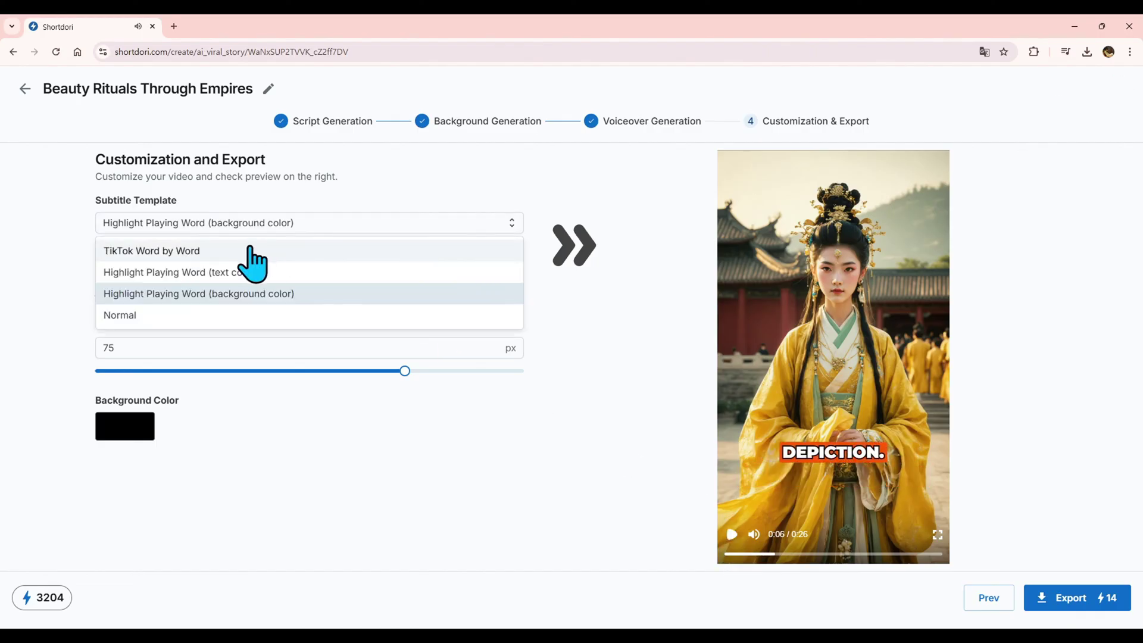
left_click(245, 250)
left_click_drag(417, 296, 309, 296)
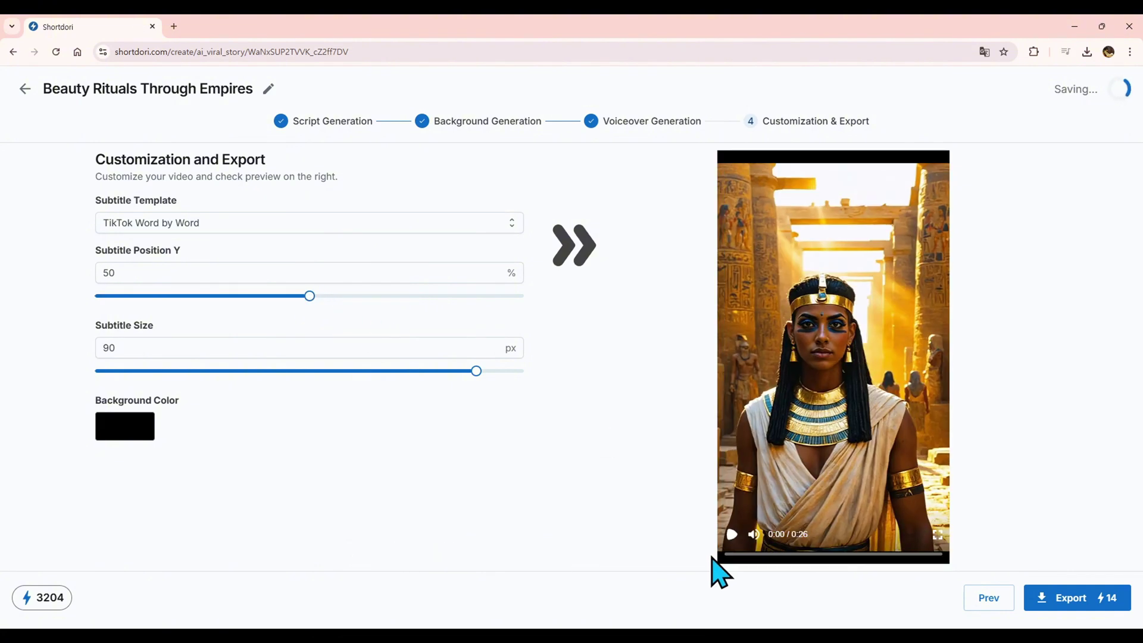
left_click(733, 534)
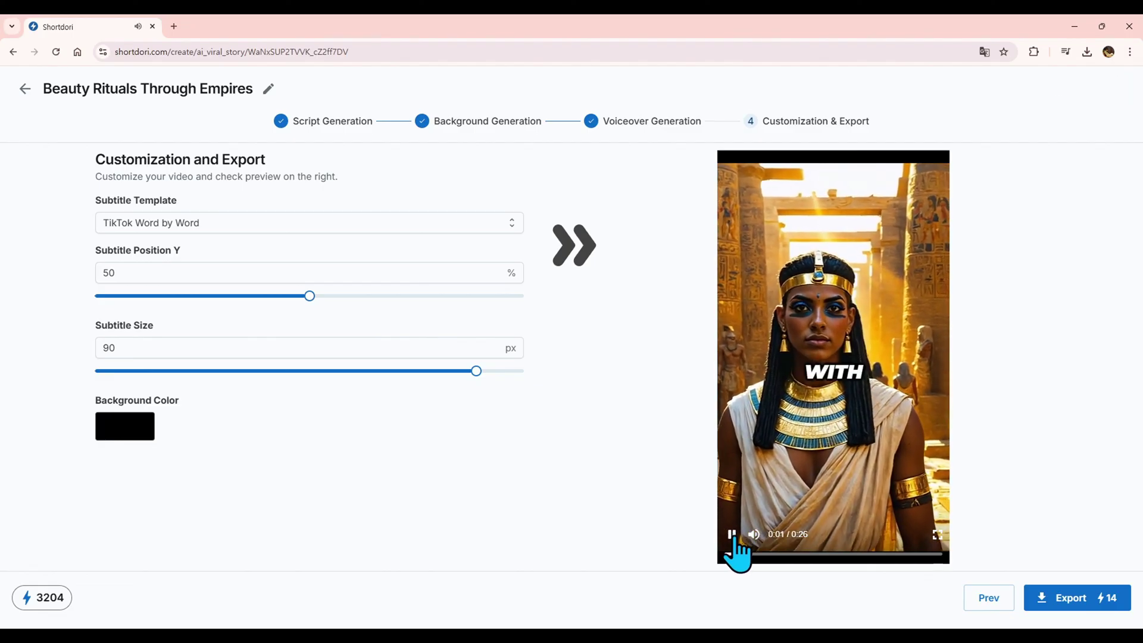
Step: Pause the preview and start exporting the final video
left_click(734, 536)
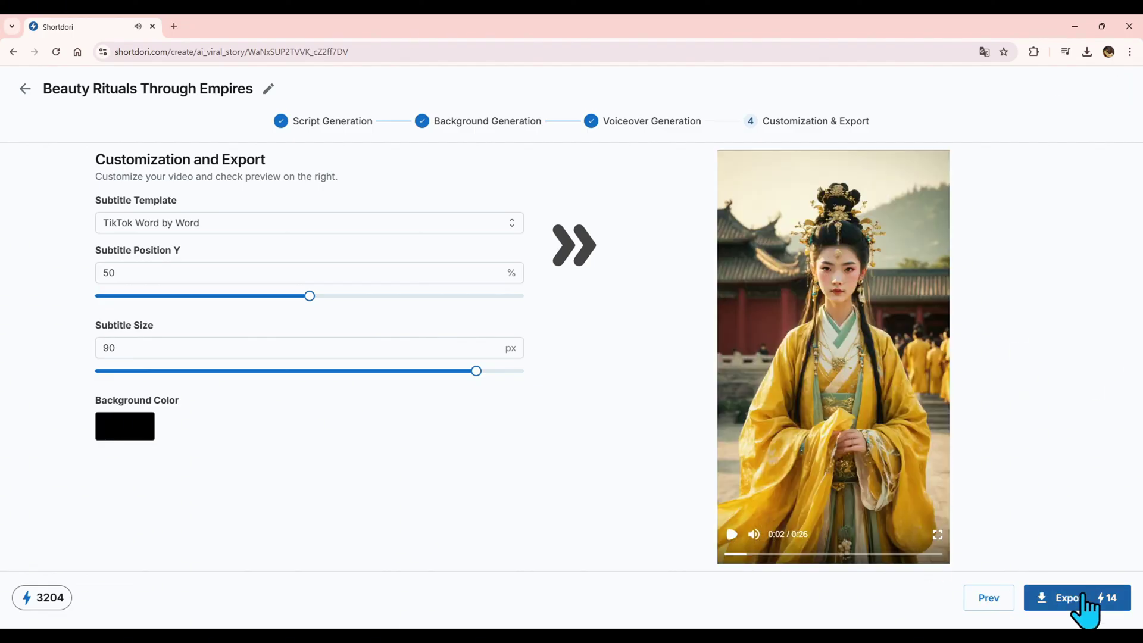
left_click(1066, 604)
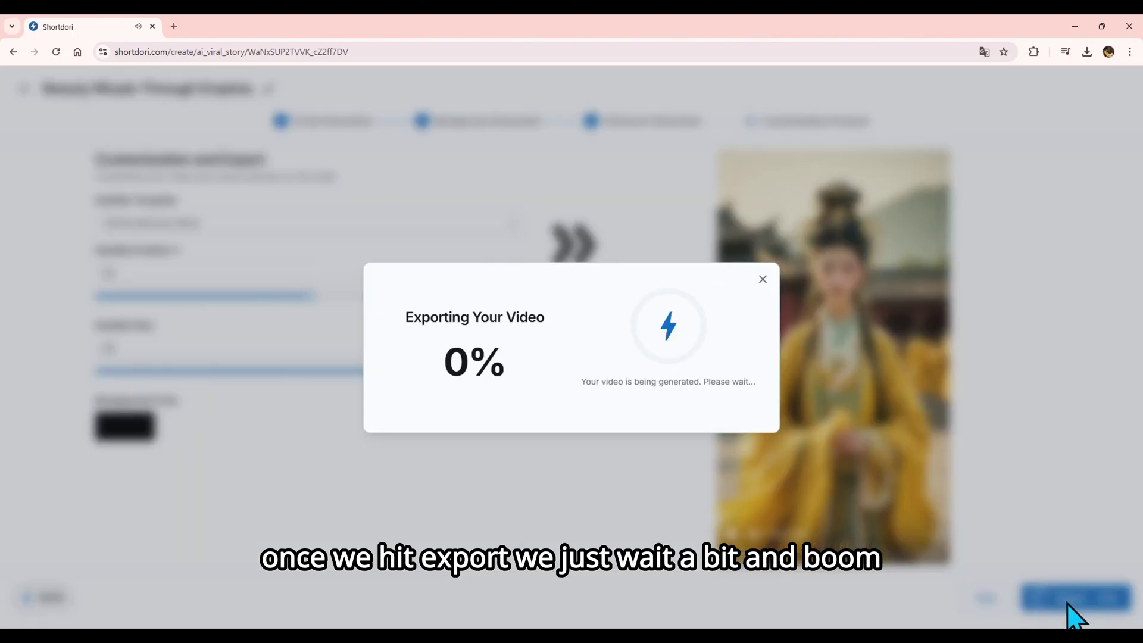